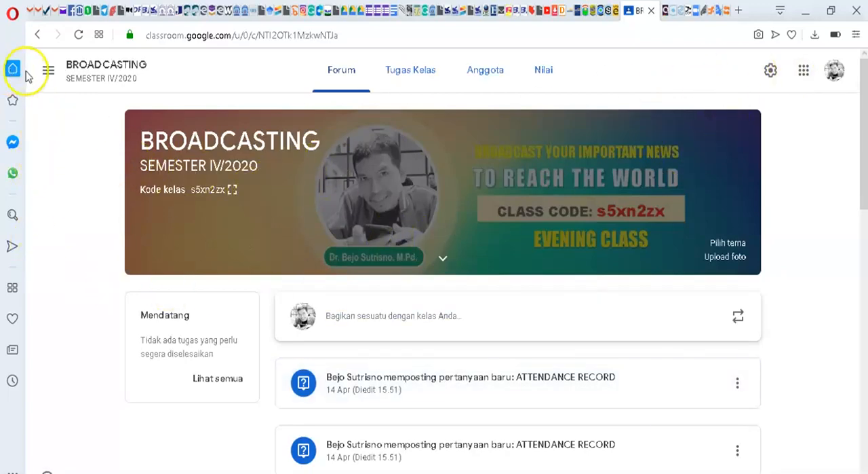
Step: Open the classwork page of the KELAS PERCOBAAN class
left_click(48, 70)
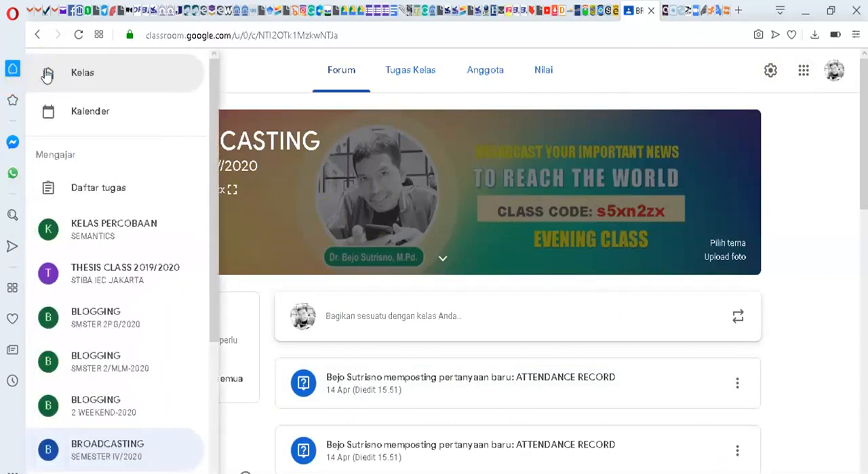
left_click(106, 225)
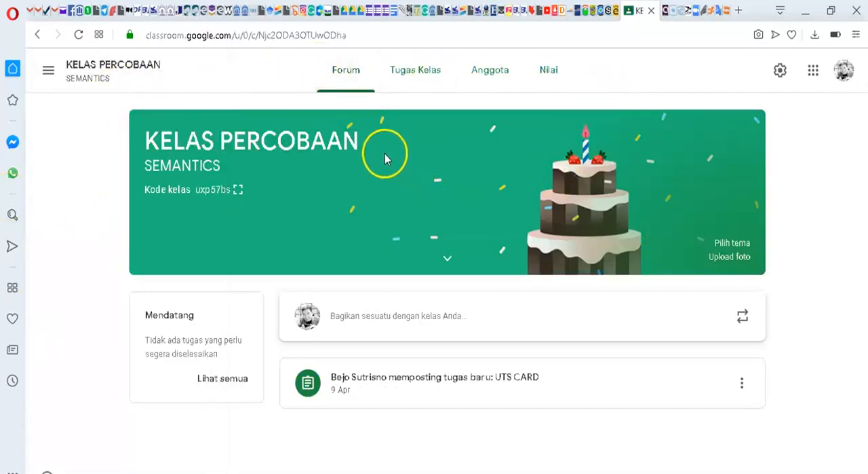
left_click(418, 77)
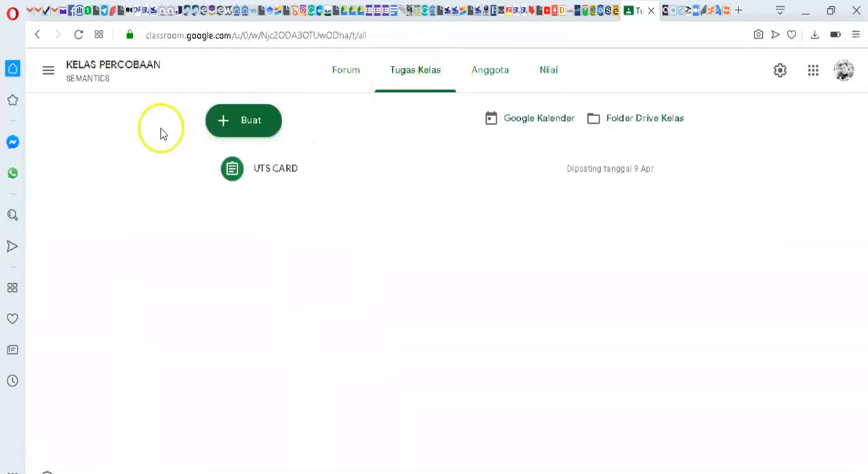
Step: Create a question titled "ATTENDANCE RECORD" with the instructions "Fill out the form for the meeting attendance on 15 April 2020"
left_click(251, 122)
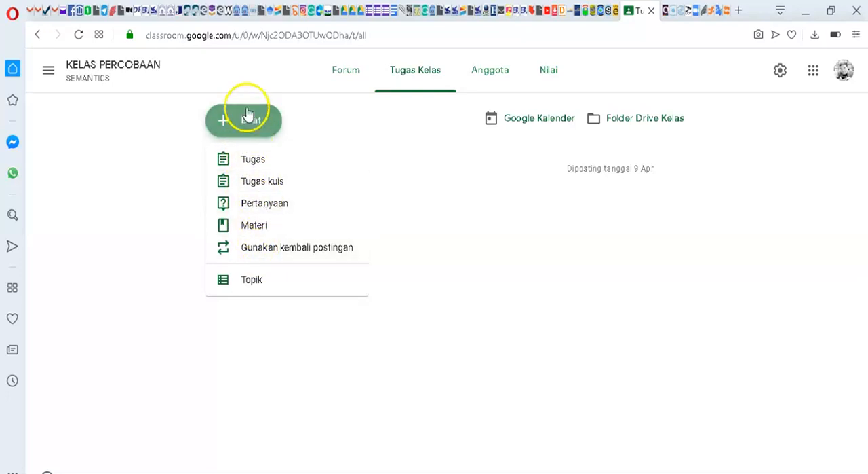
left_click(257, 206)
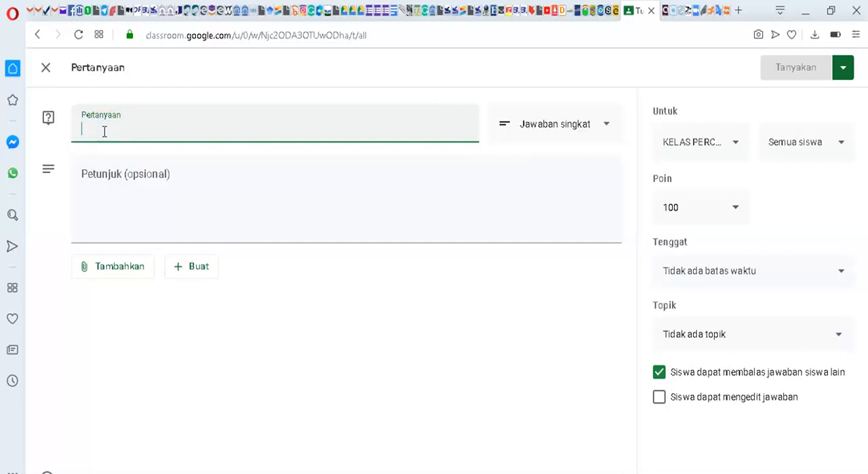
type("TTENDANCE RECORD")
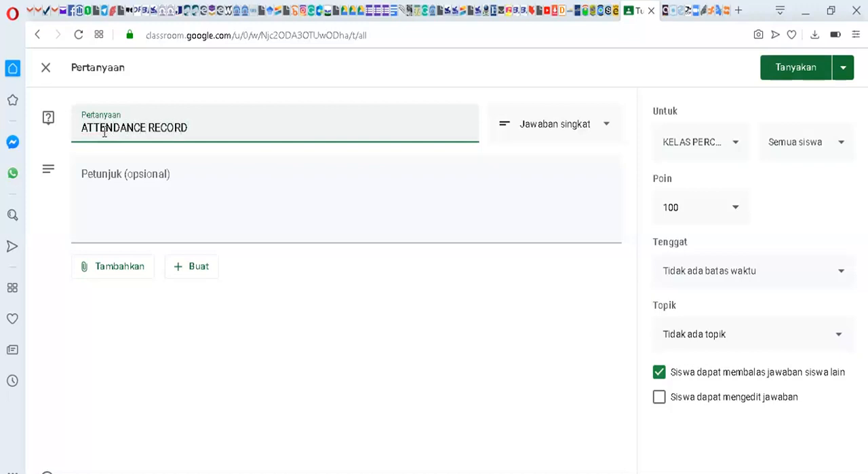
left_click(91, 173)
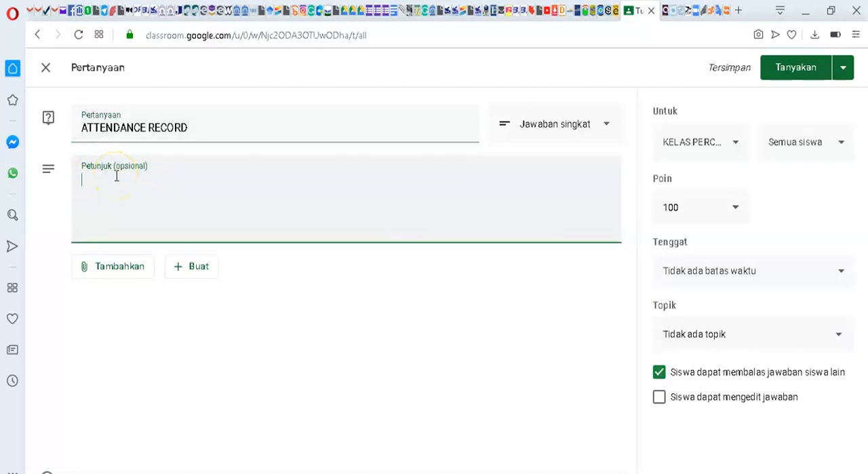
left_click(122, 176)
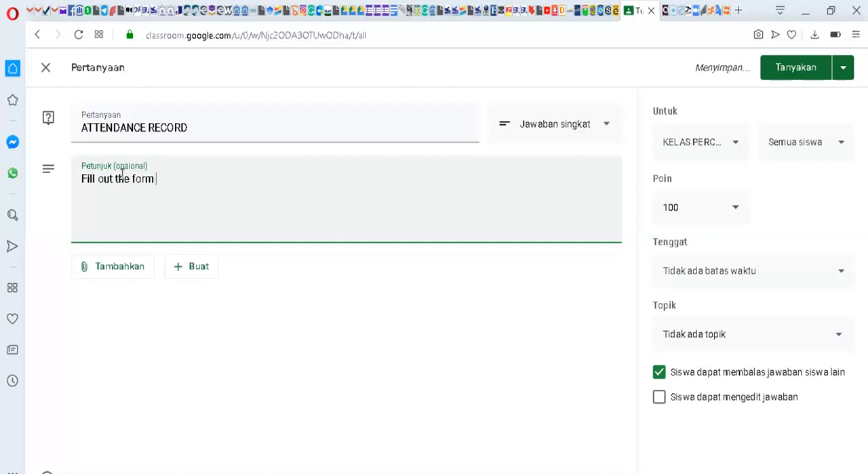
type("or the meeting attendance on 15 April 2020")
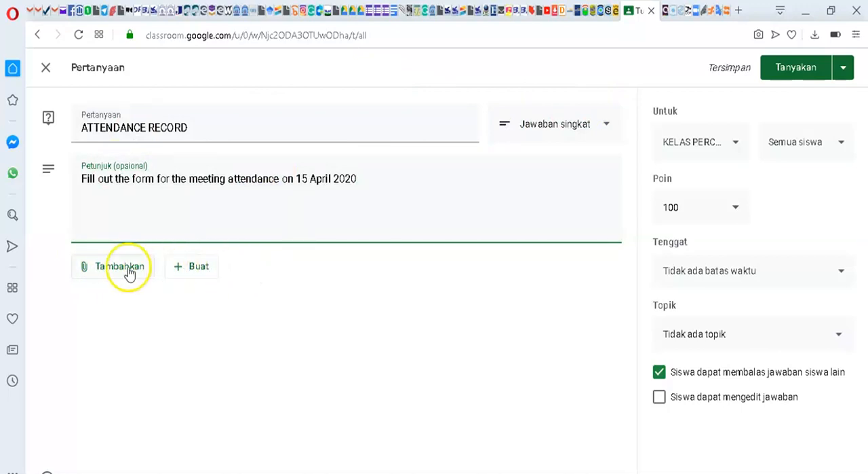
left_click(190, 266)
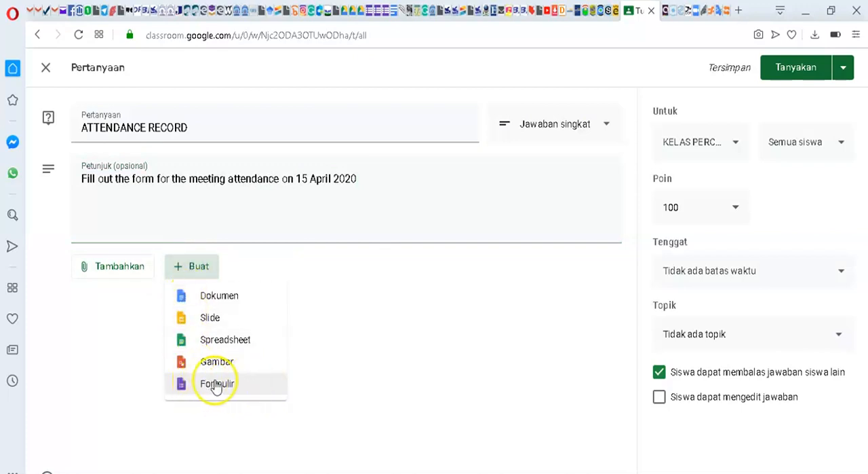
left_click(123, 269)
left_click(123, 269)
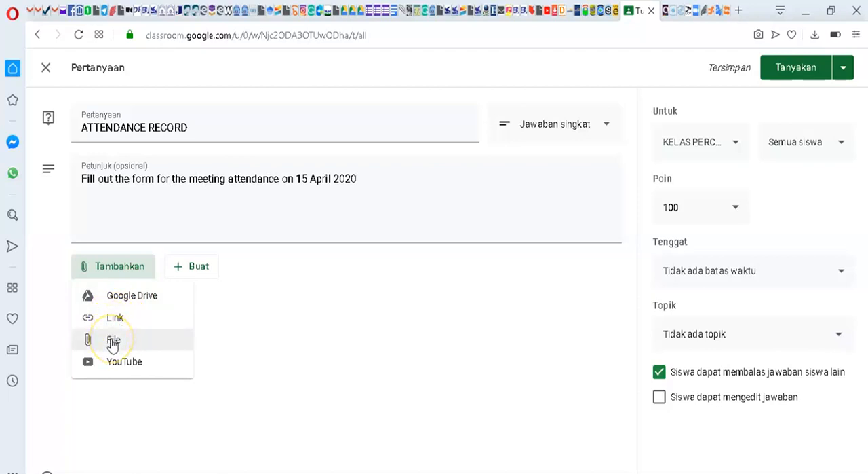
left_click(197, 271)
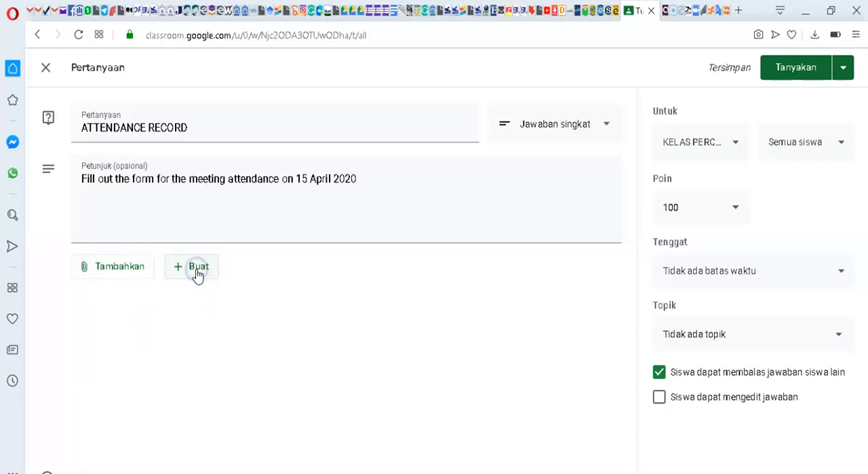
left_click(194, 269)
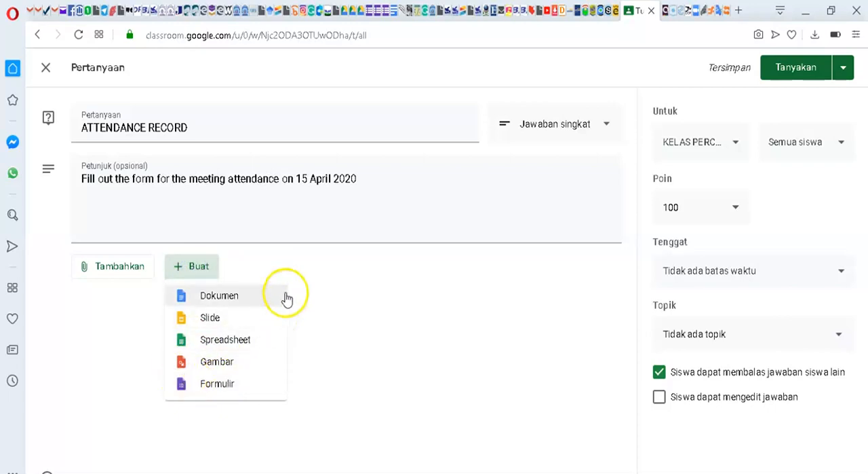
left_click(299, 274)
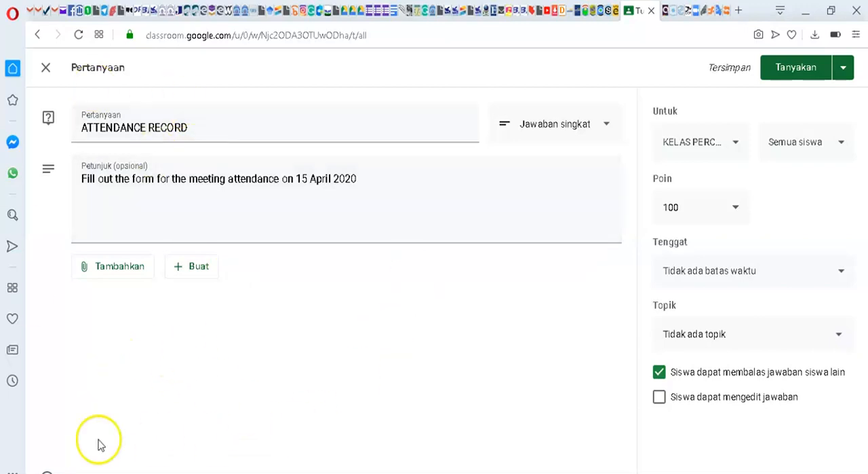
left_click(370, 10)
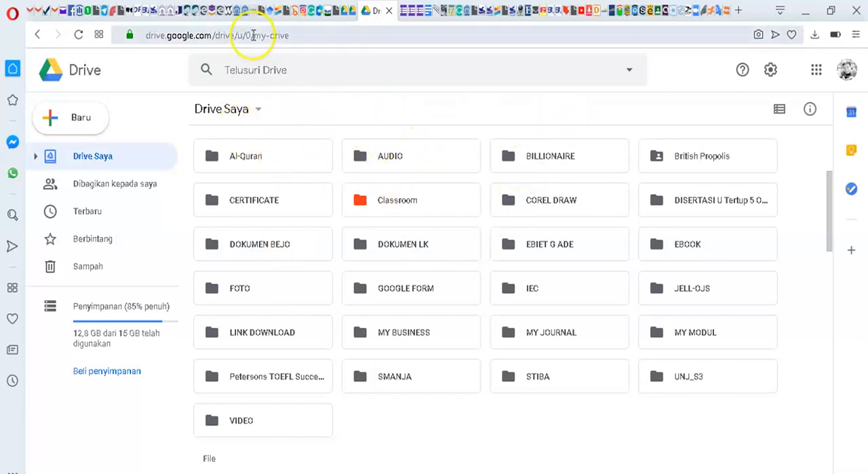
left_click(658, 11)
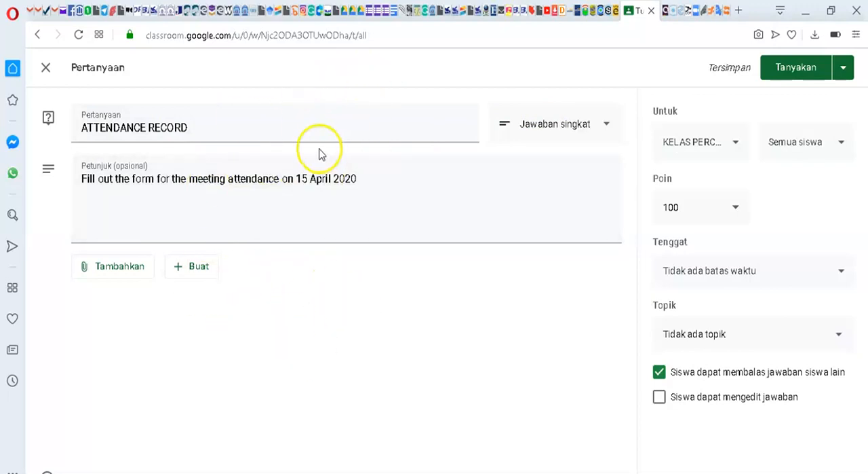
Step: Switch to Google Drive and open the KELAS PERCOBAAN folder inside the Classroom folder
left_click(362, 11)
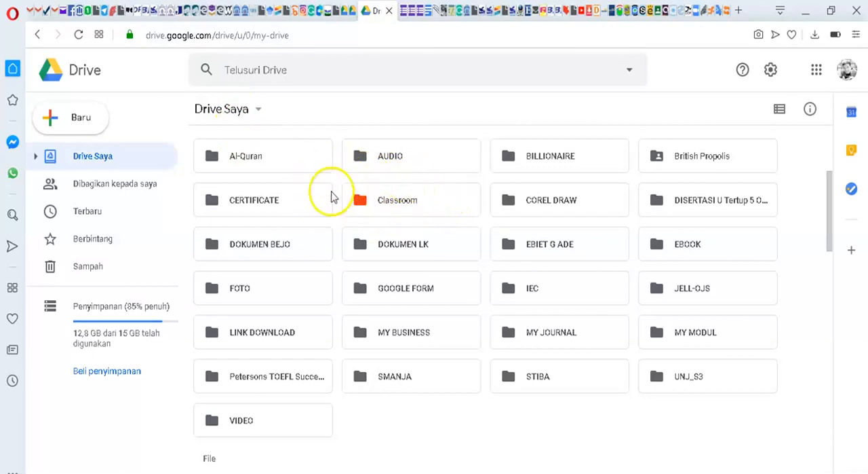
double_click(400, 205)
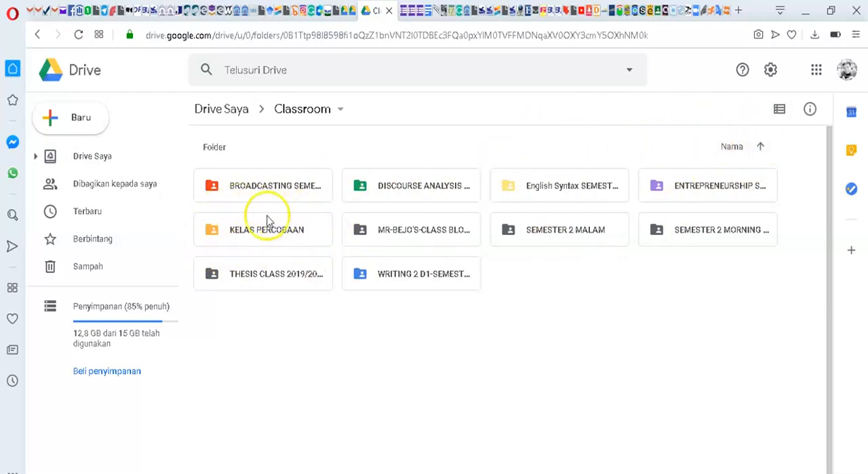
left_click(264, 239)
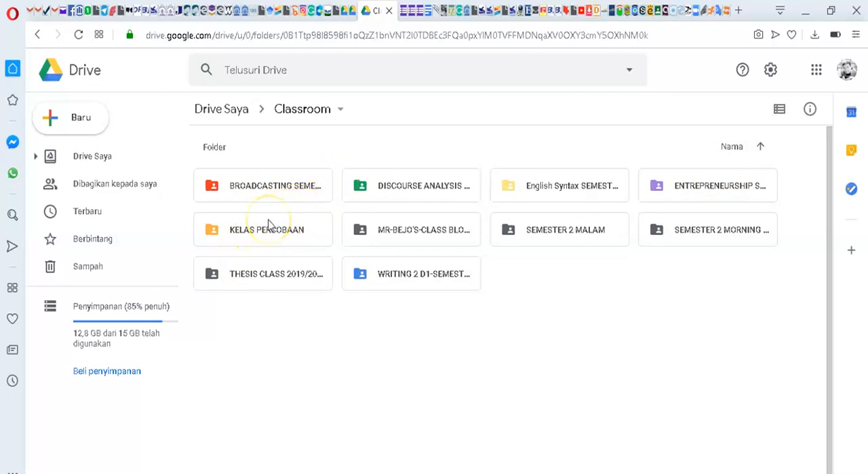
double_click(268, 228)
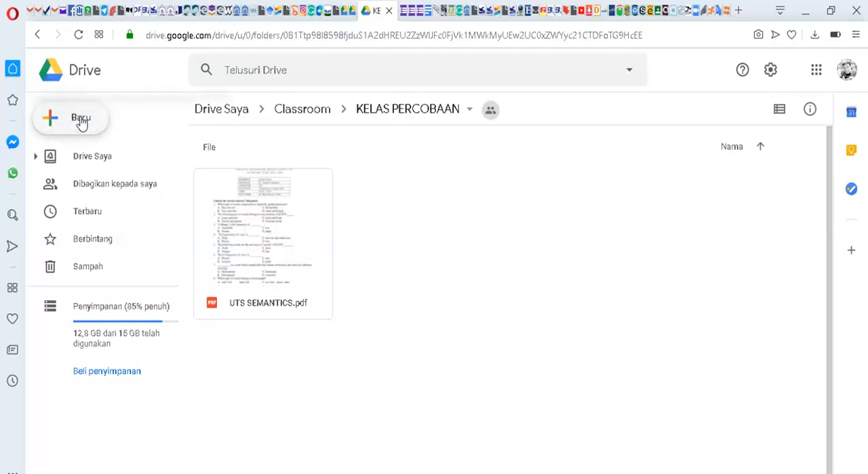
Step: Create a new Google Form in the KELAS PERCOBAAN folder, sharing it with the folder's permissions
left_click(81, 121)
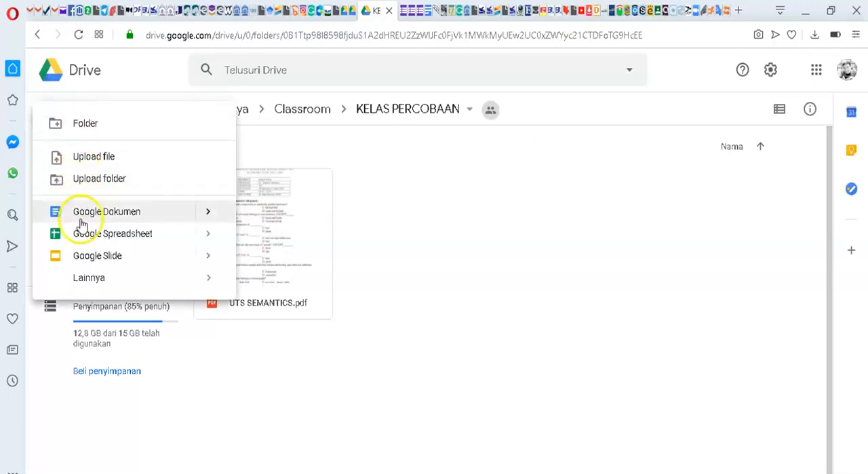
mouse_move(91, 284)
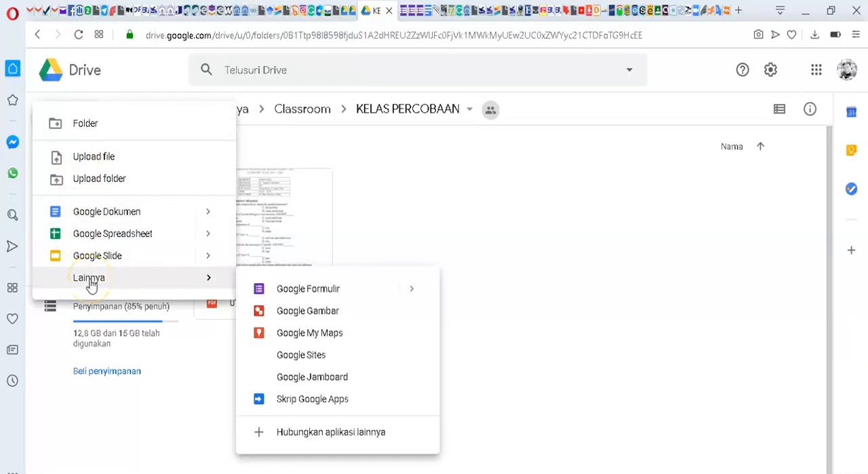
left_click(316, 290)
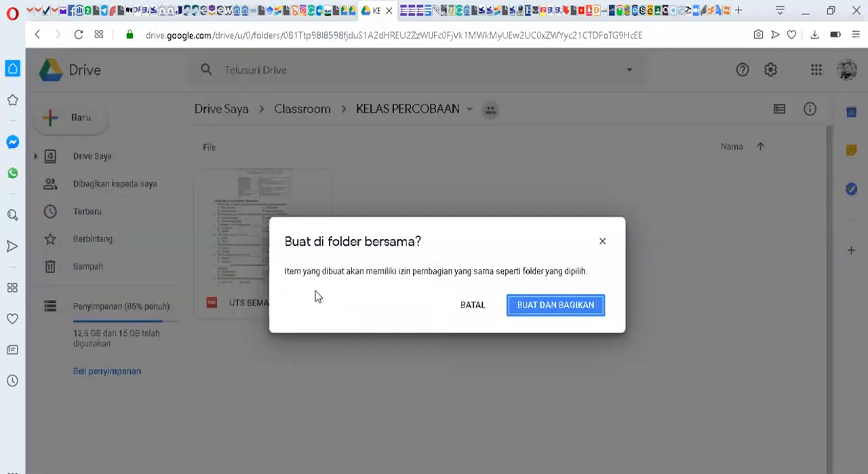
left_click(546, 307)
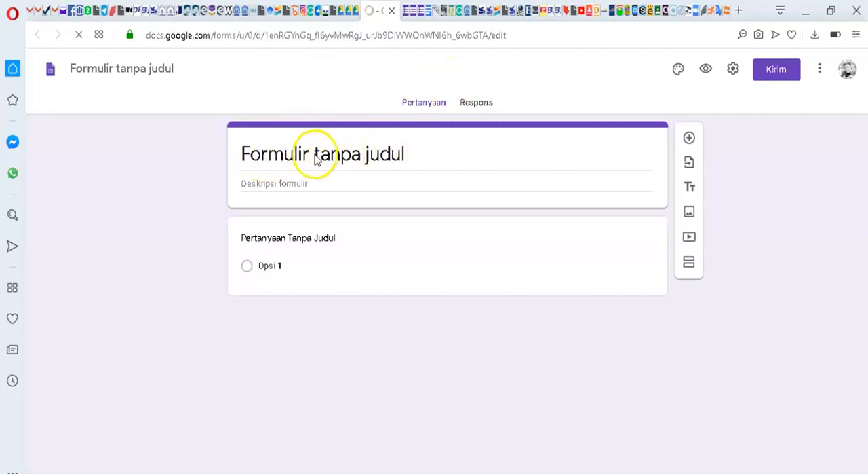
Step: Title the form "ATTENCANCE RECORD" and describe it as "Fill out the form for the meeting attendance on 15 April 2020"
left_click(341, 155)
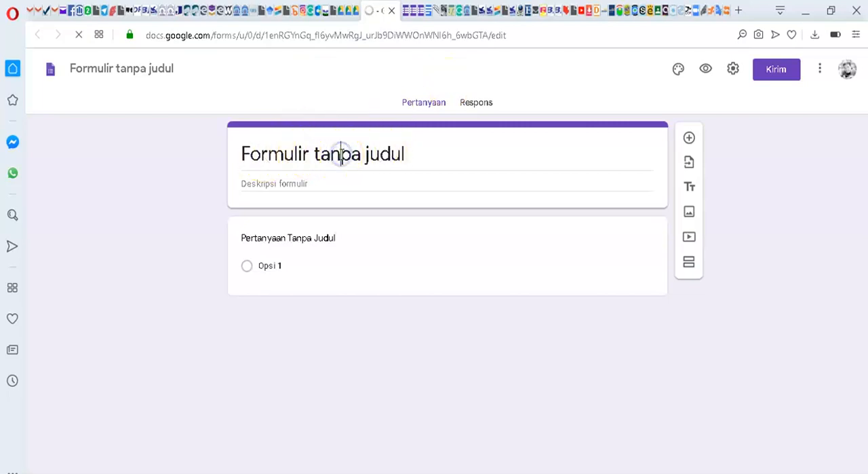
left_click(410, 152)
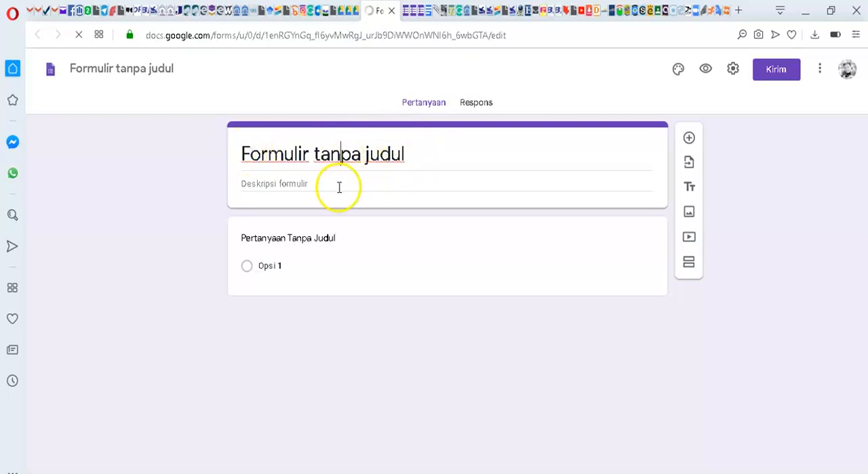
left_click(413, 151)
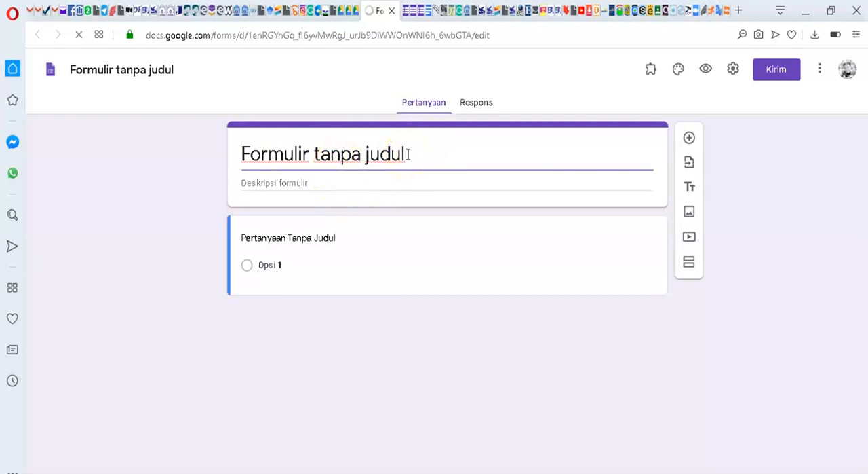
key("BackSpace")
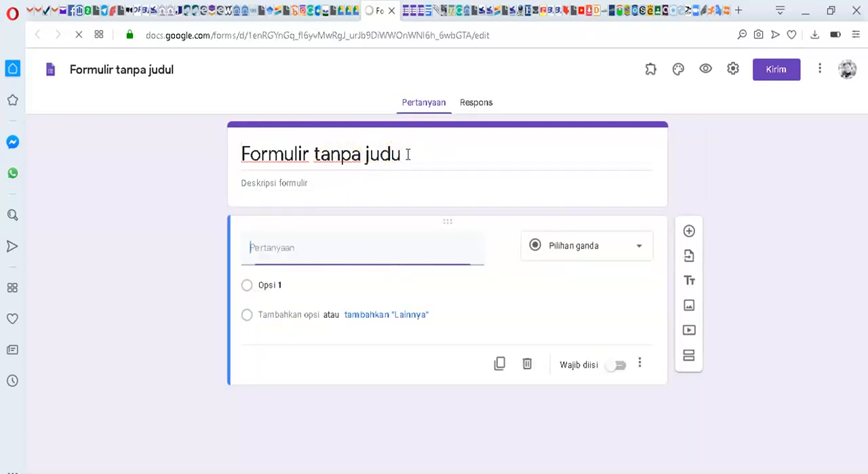
triple_click(371, 153)
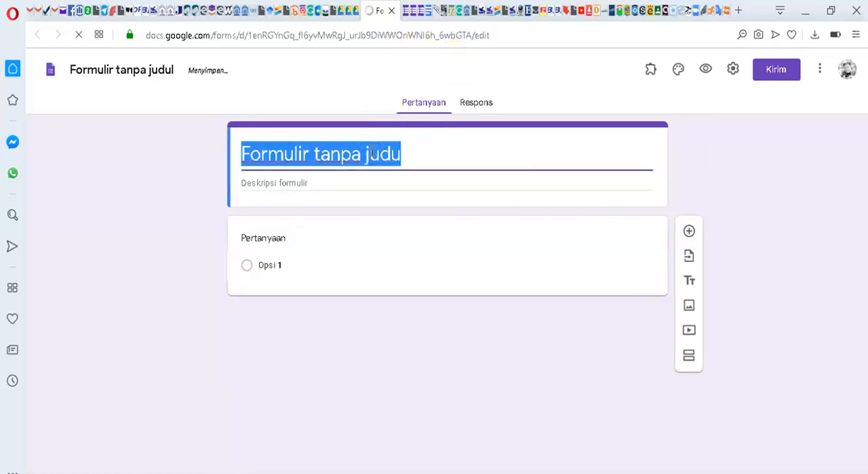
type("ATTENC")
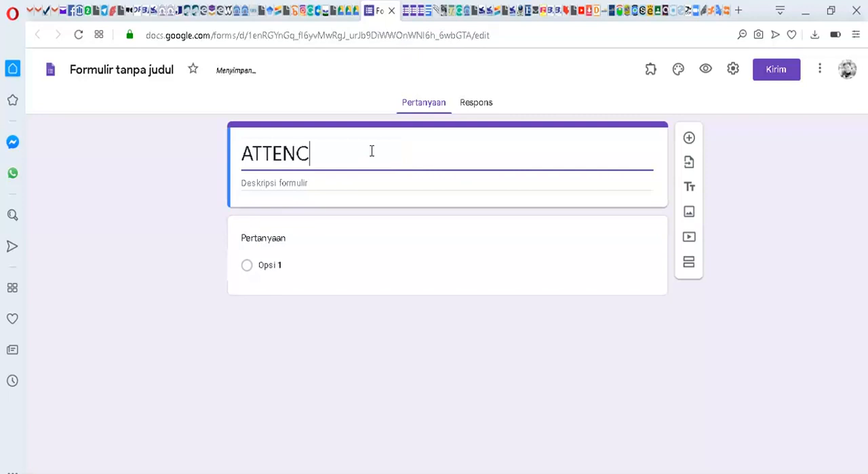
type("ANCE ")
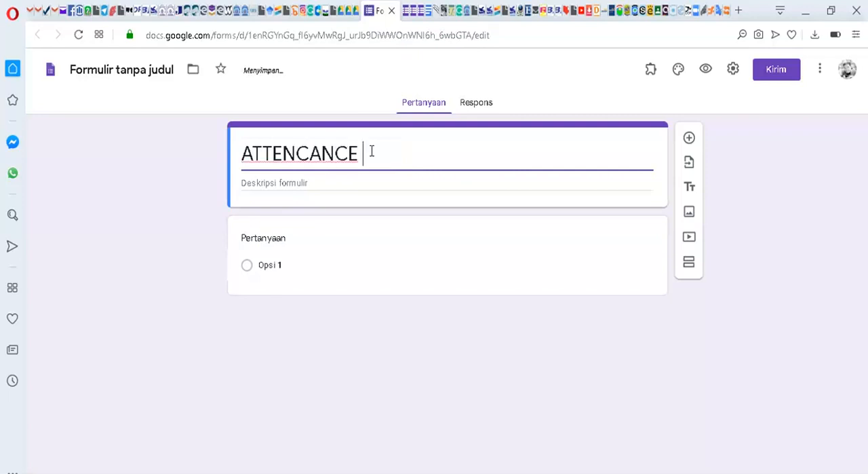
type("RECORD")
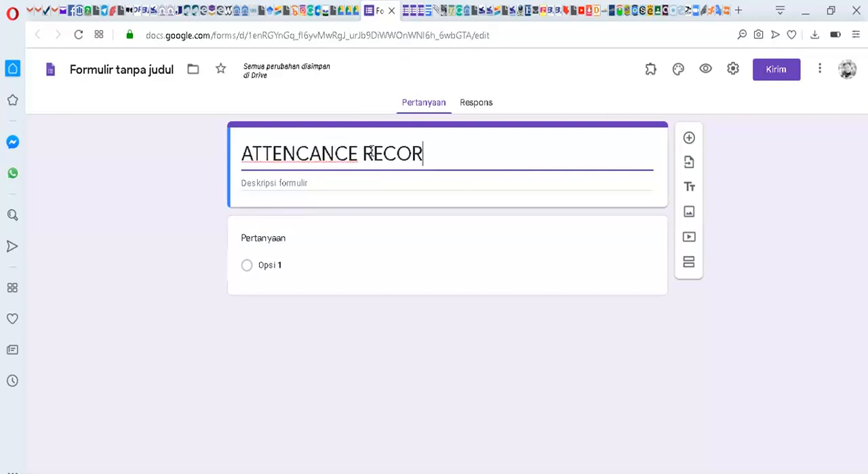
left_click(285, 189)
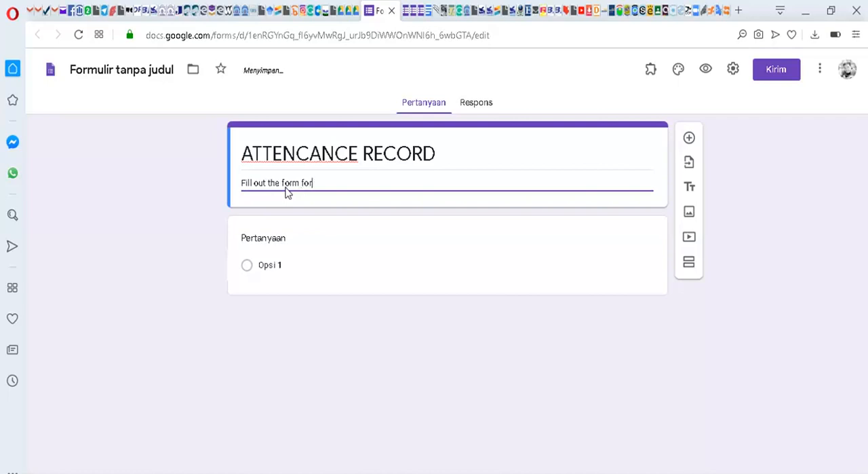
type("the")
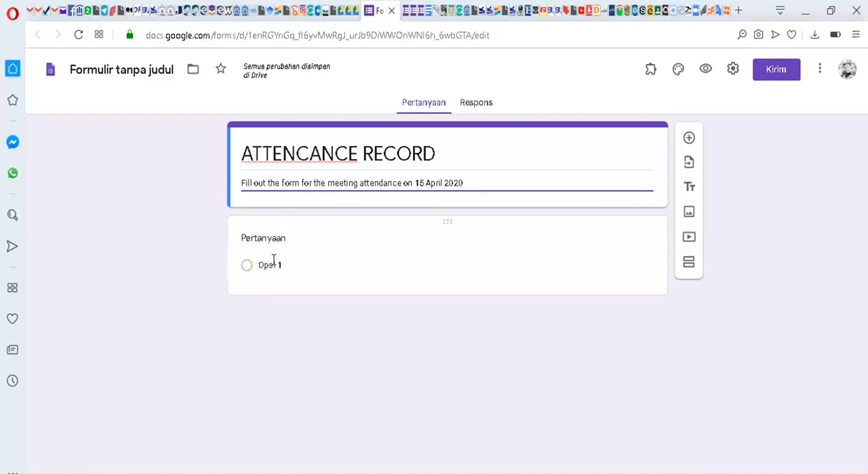
Step: Turn the first question into a required short-answer (Jawaban singkat) question titled "NAME OF STUDENT"
left_click(275, 266)
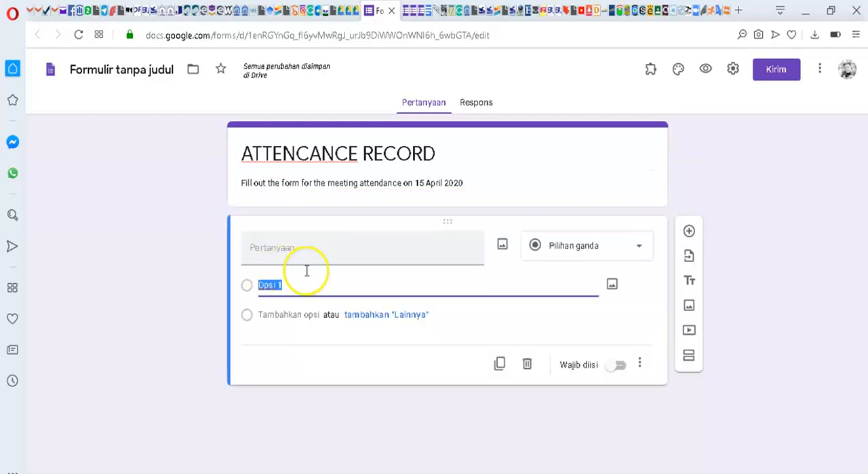
left_click(640, 249)
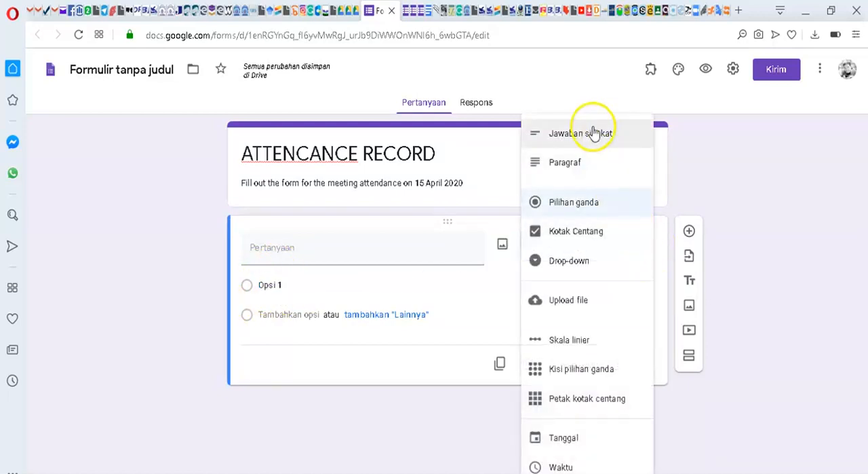
left_click(595, 135)
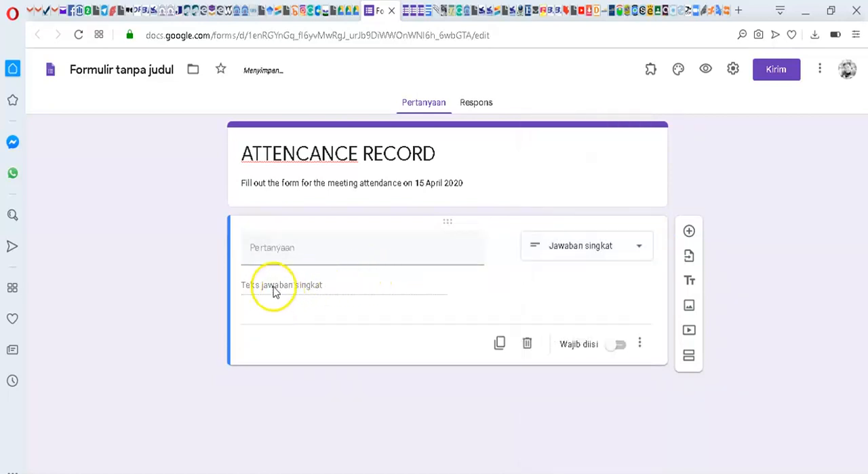
left_click(284, 249)
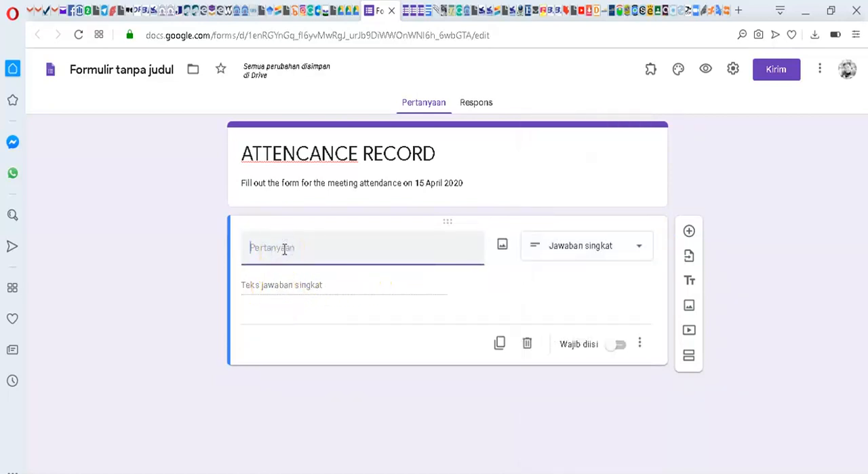
type("NAME OF STUDENT")
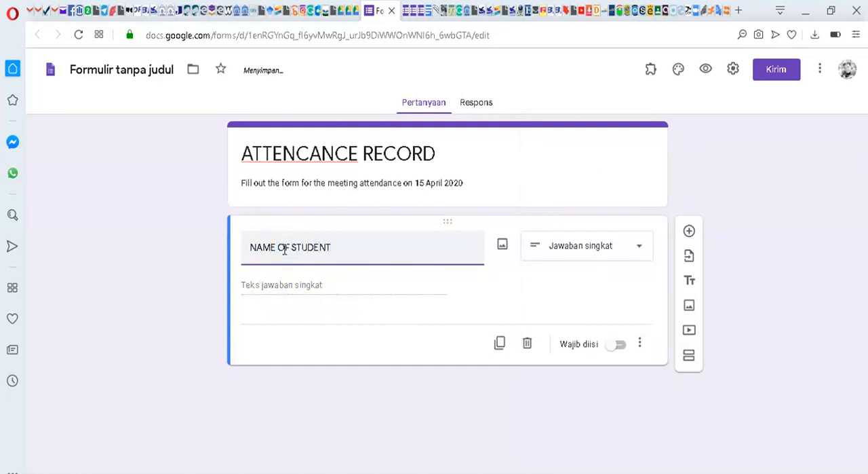
left_click(619, 347)
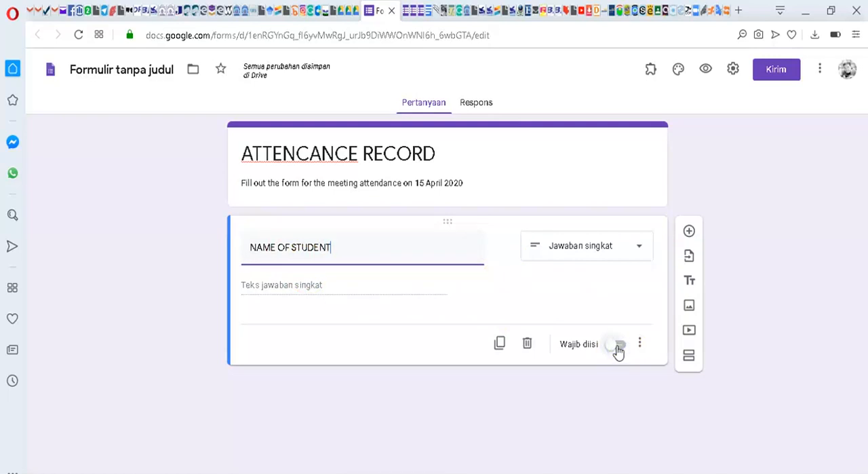
left_click(619, 347)
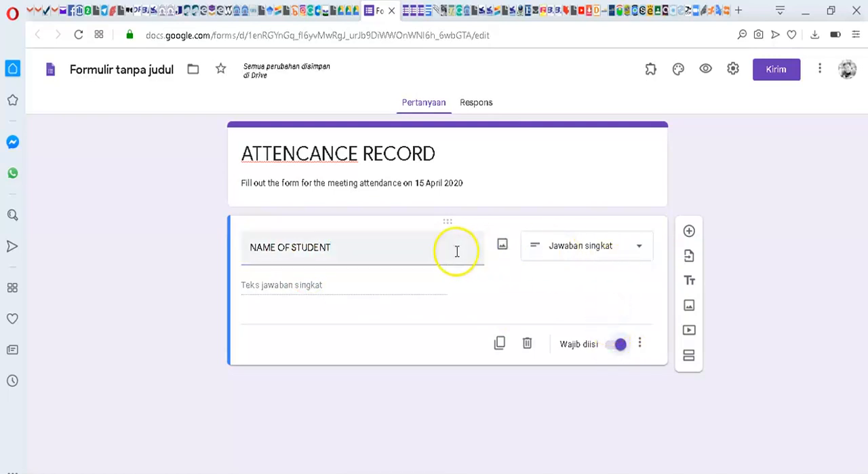
Step: Using duplicated questions, add a required short-answer question "SEMESTER" and a required Tanggal (date) question "DATE"
left_click(499, 343)
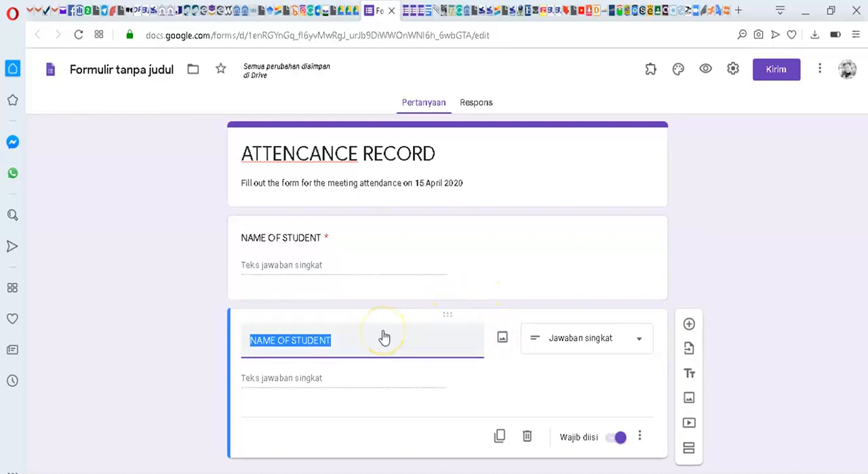
type("SEMESTER")
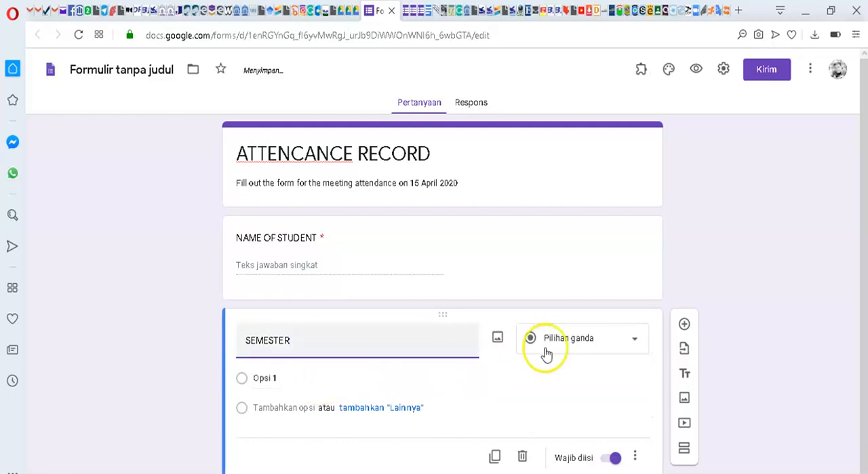
left_click(630, 342)
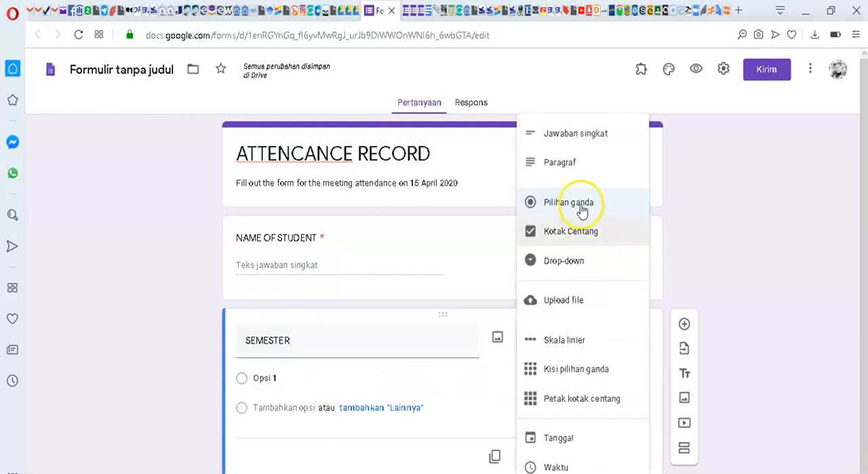
left_click(574, 129)
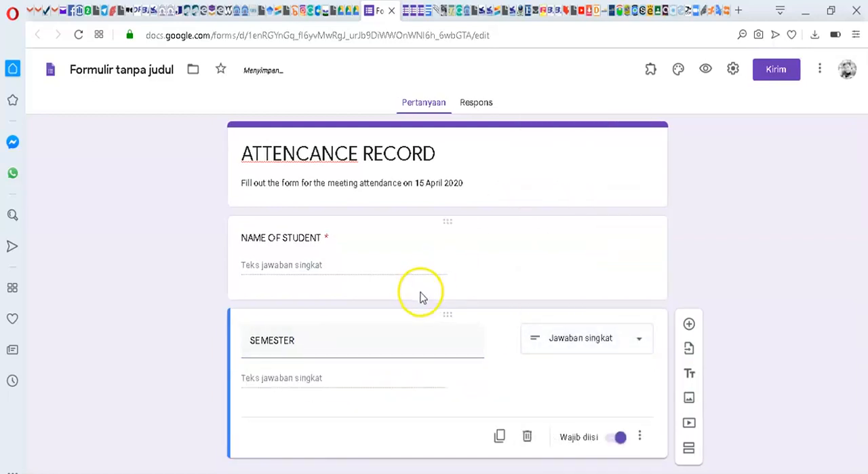
left_click(500, 436)
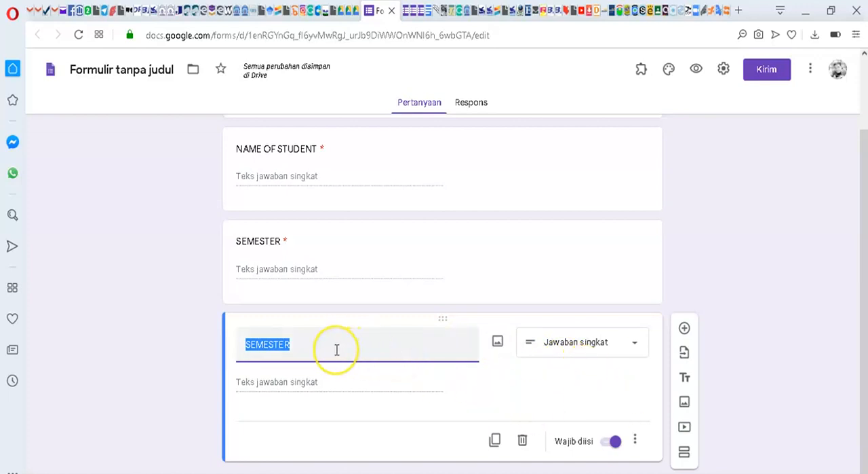
type("DATE")
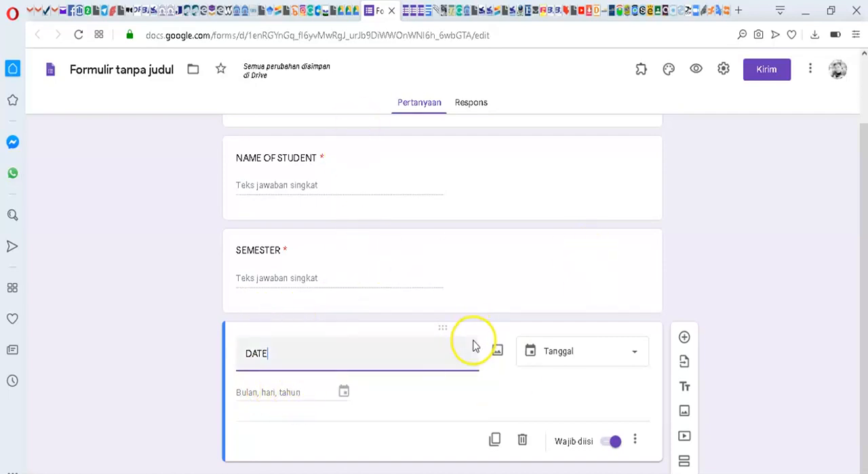
Step: Duplicate the DATE question into a required multiple-choice (Pilihan ganda) question "ATTENDANCE" with the options YES and NO
left_click(497, 440)
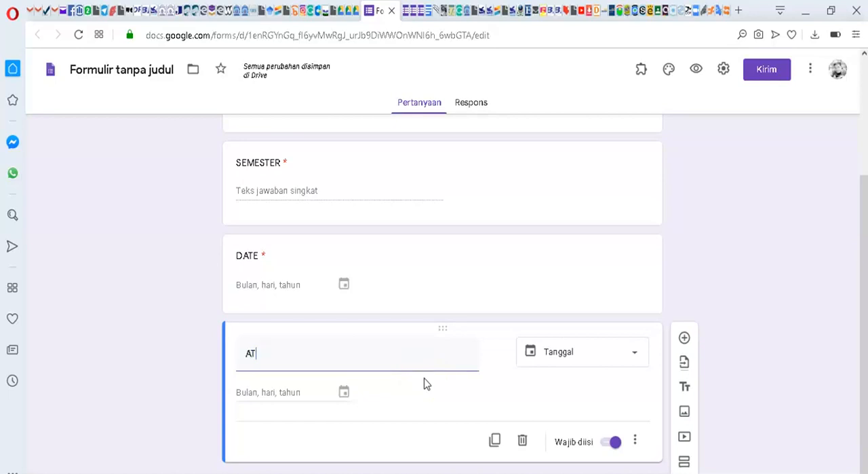
type("ATTENDANCE")
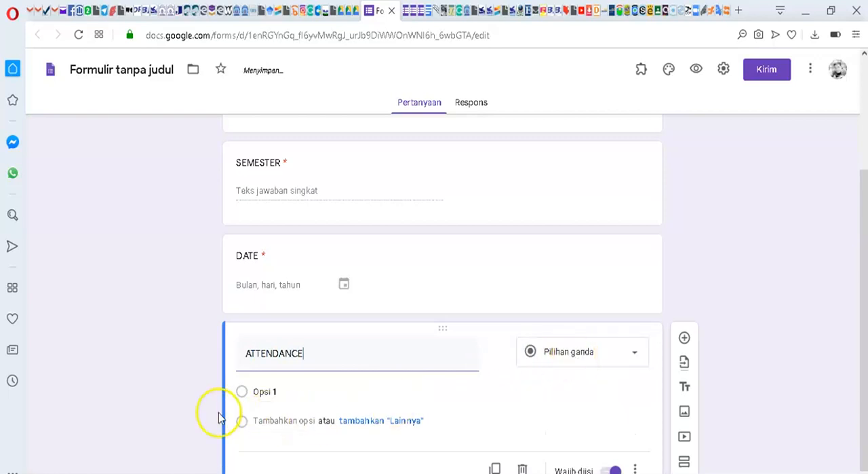
left_click(267, 392)
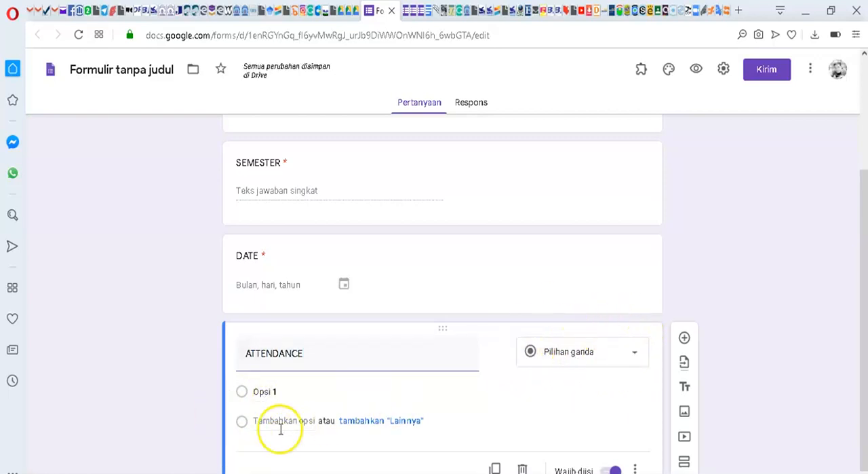
left_click(271, 397)
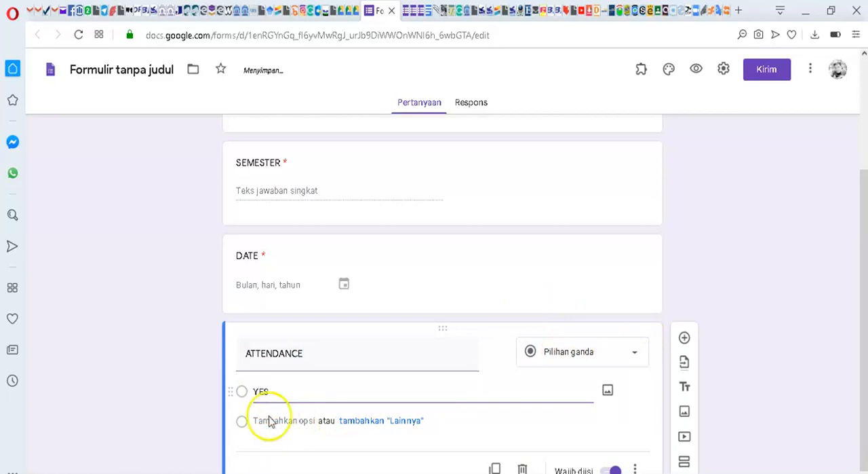
left_click(268, 421)
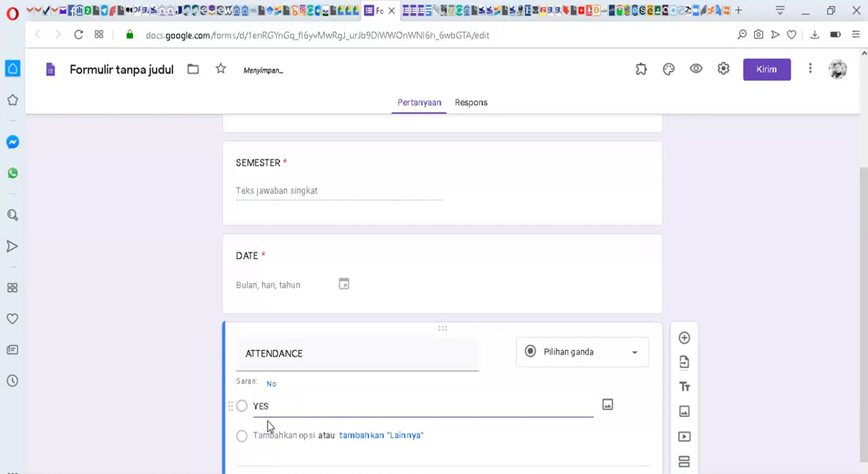
left_click(269, 434)
left_click(268, 437)
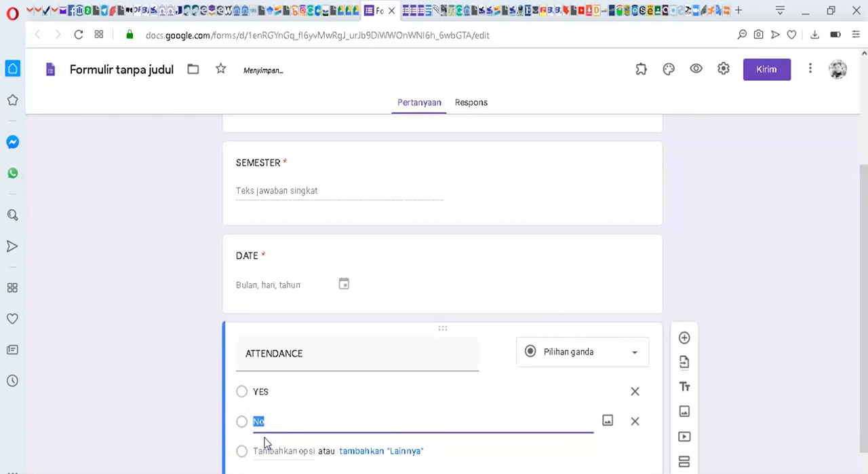
left_click(629, 288)
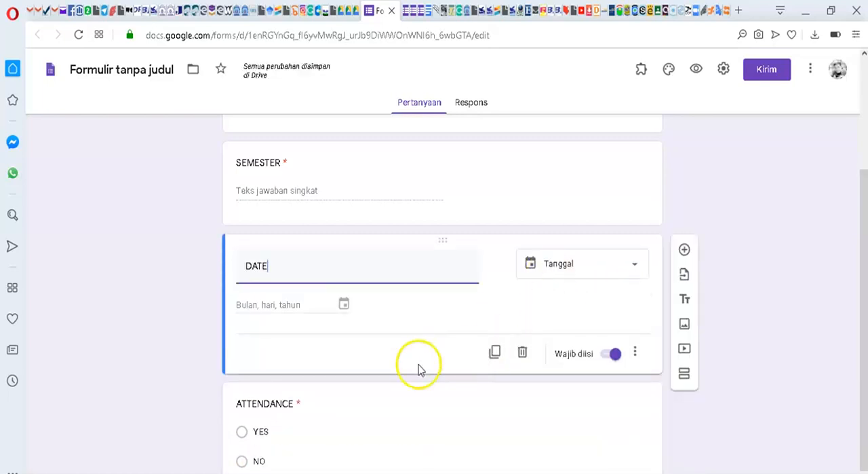
Step: Correct the spelling of the form title to "ATTENDANCE RECORD"
scroll(424, 366, "up", 3)
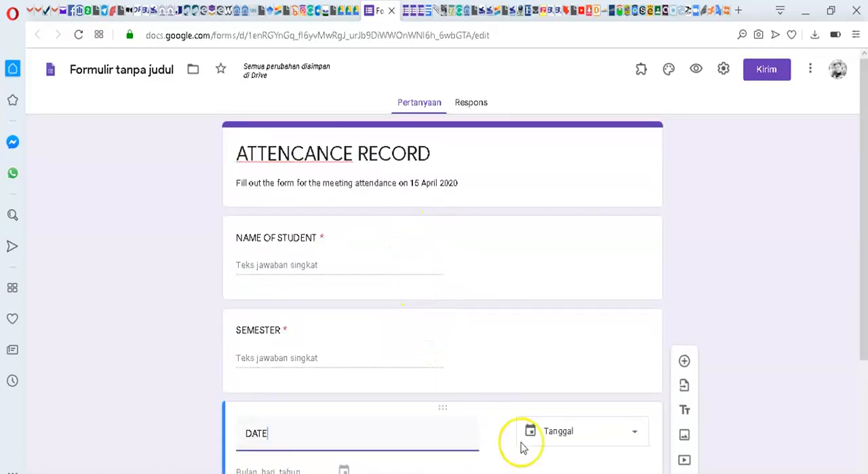
scroll(582, 388, "down", 2)
scroll(515, 298, "up", 2)
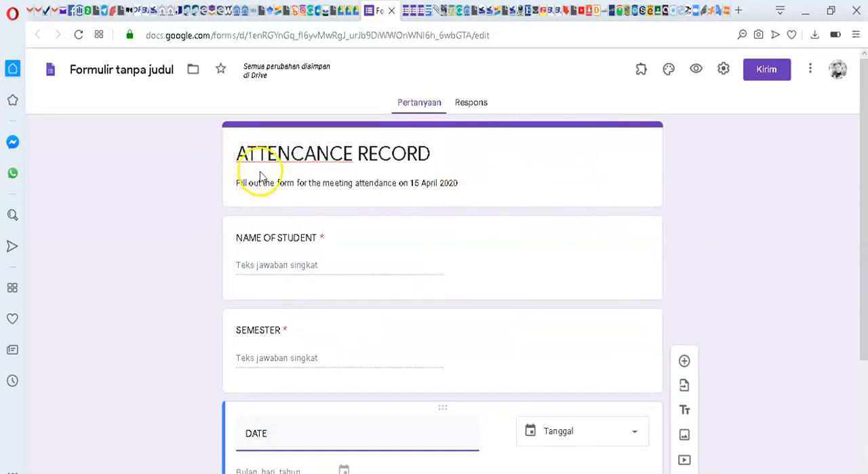
left_click(301, 156)
left_click(302, 155)
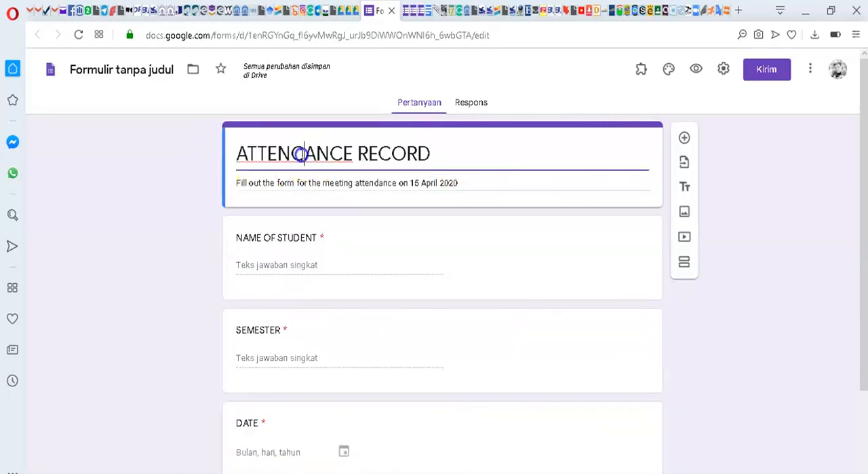
key("BackSpace")
type("D")
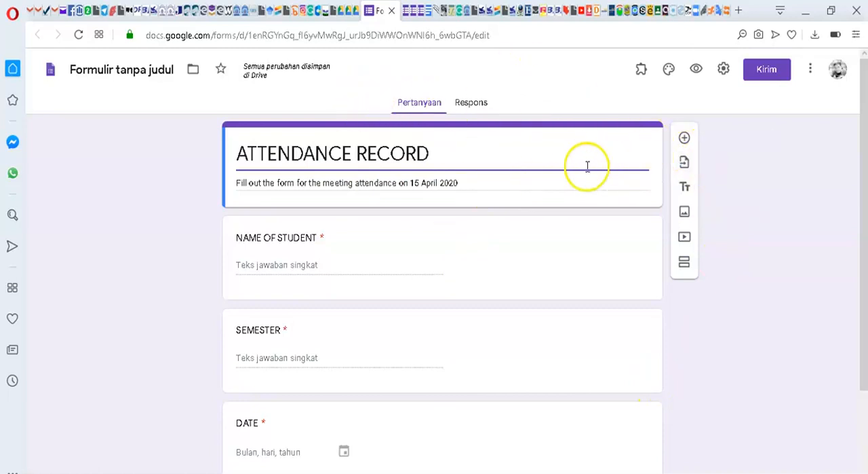
Step: Set the form's header image to the open book with heart-shaped pages from the Kantor dan Sekolah themes
left_click(669, 70)
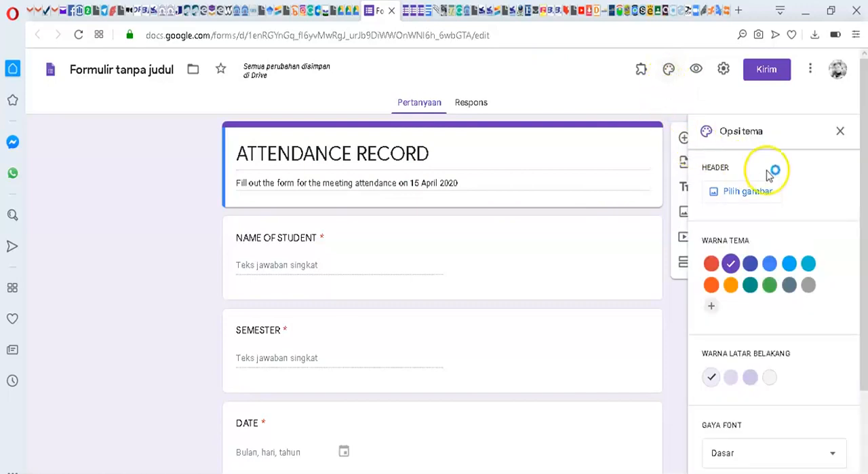
left_click(754, 194)
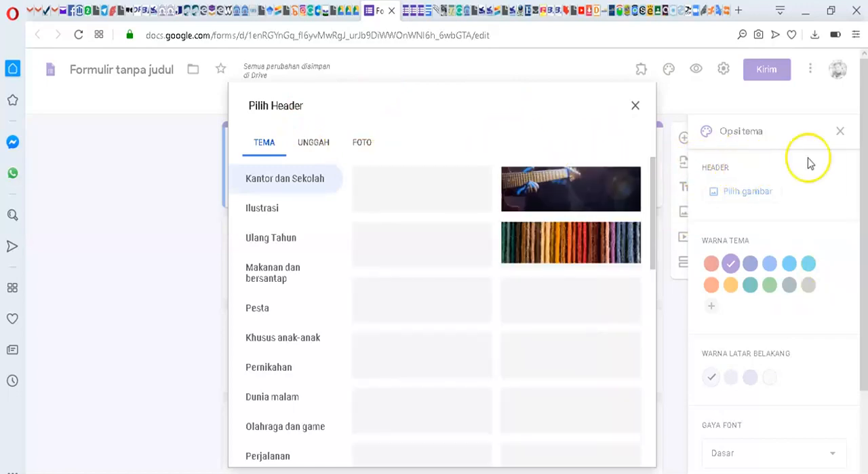
scroll(572, 236, "down", 5)
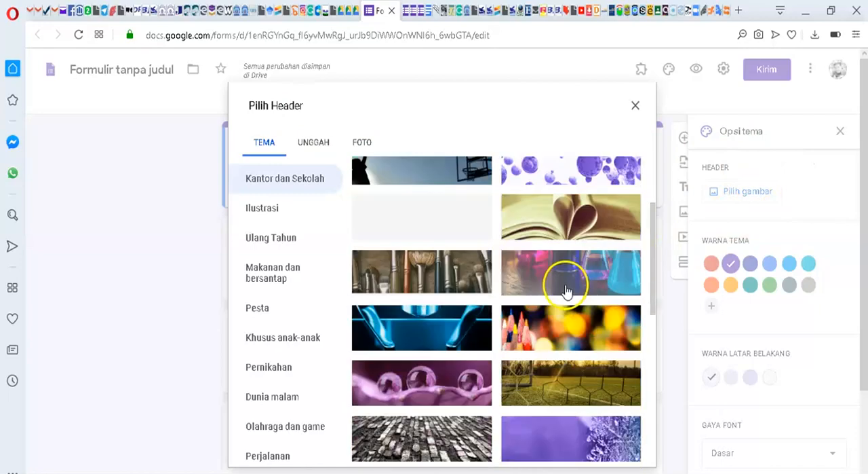
scroll(563, 237, "up", 4)
left_click(549, 293)
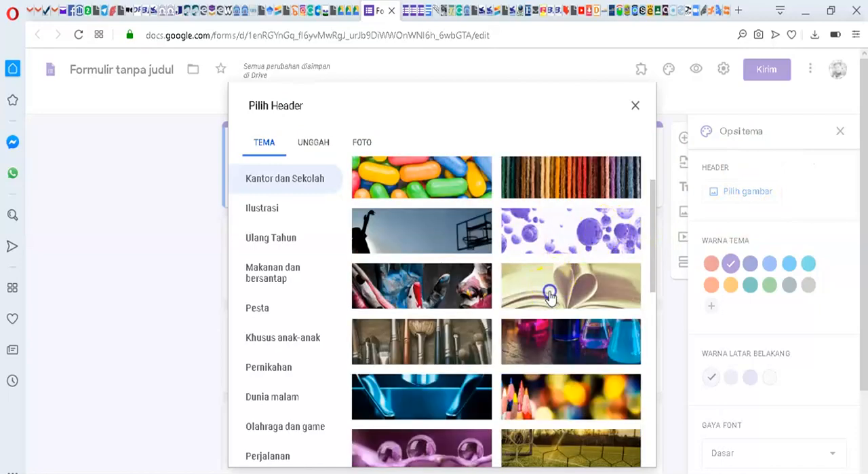
left_click(620, 450)
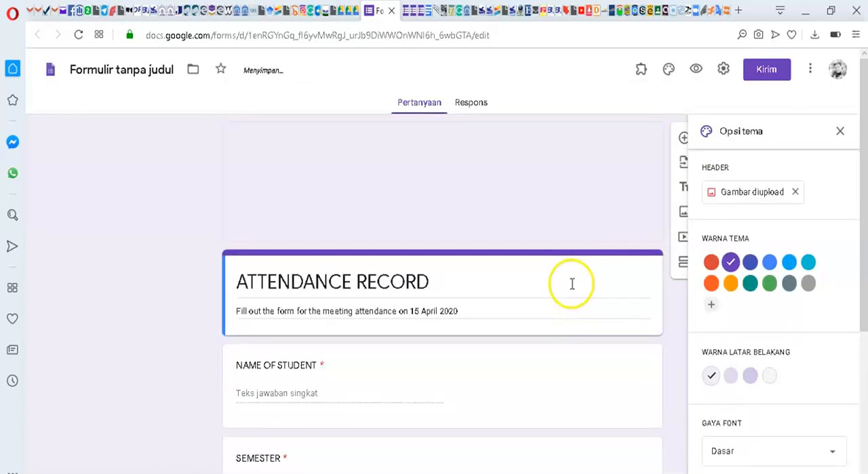
Step: Look over the form's header, title and questions to check how the new header image and theme colours appear
scroll(435, 221, "down", 4)
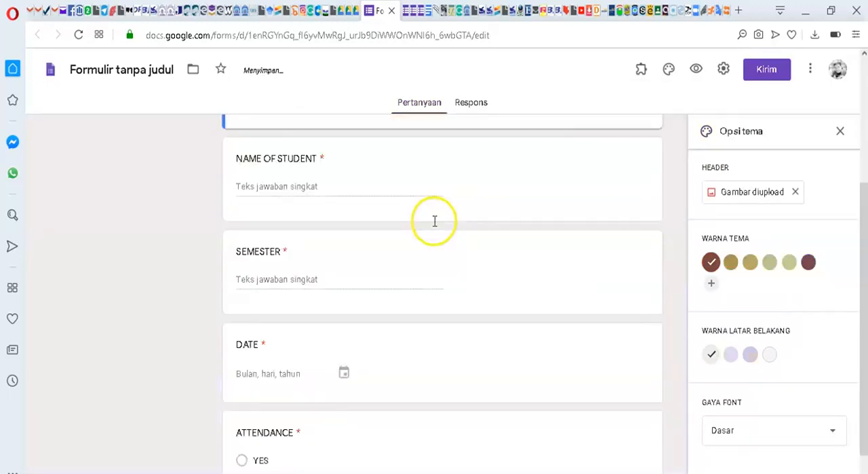
scroll(437, 227, "up", 4)
scroll(450, 209, "down", 4)
scroll(450, 217, "up", 4)
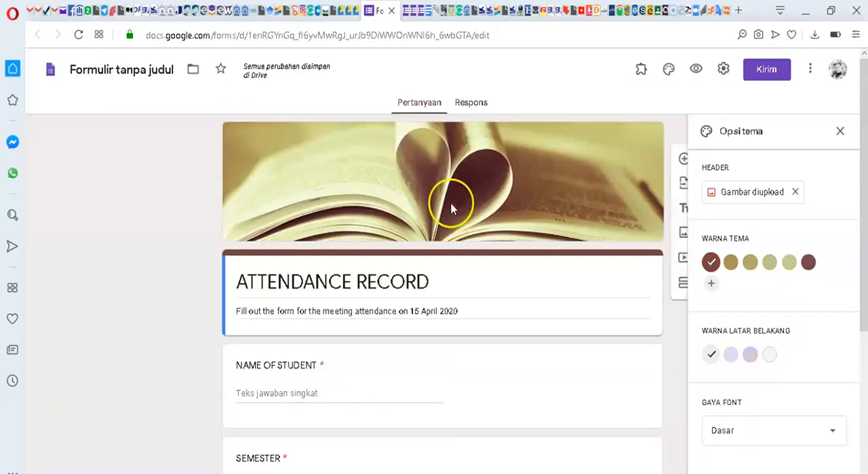
scroll(451, 207, "down", 3)
scroll(451, 205, "up", 3)
scroll(452, 204, "down", 1)
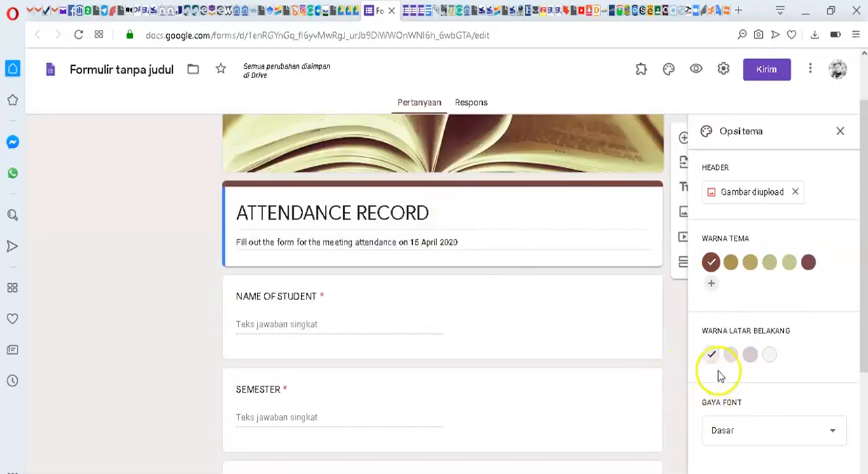
Step: Try the Dekoratif font style on the form and settle on the Formal font style
left_click(831, 435)
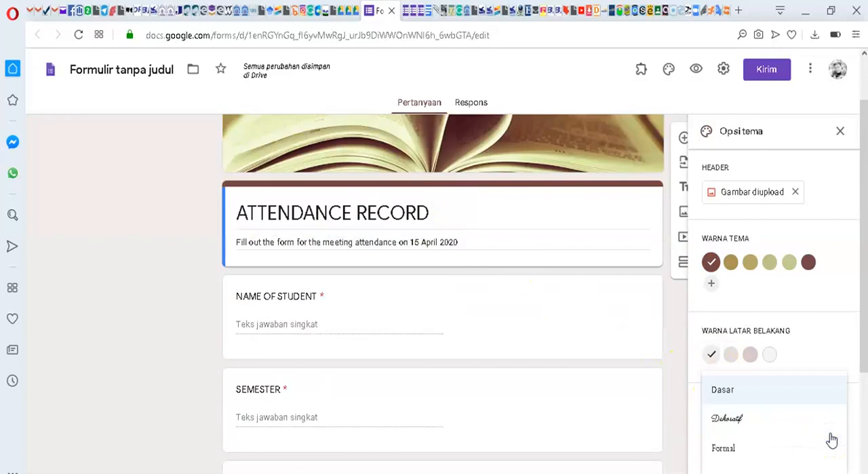
left_click(729, 424)
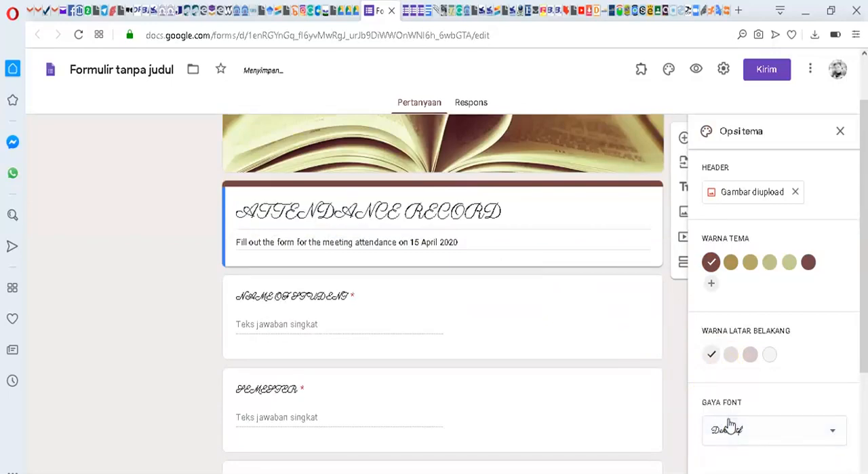
left_click(826, 433)
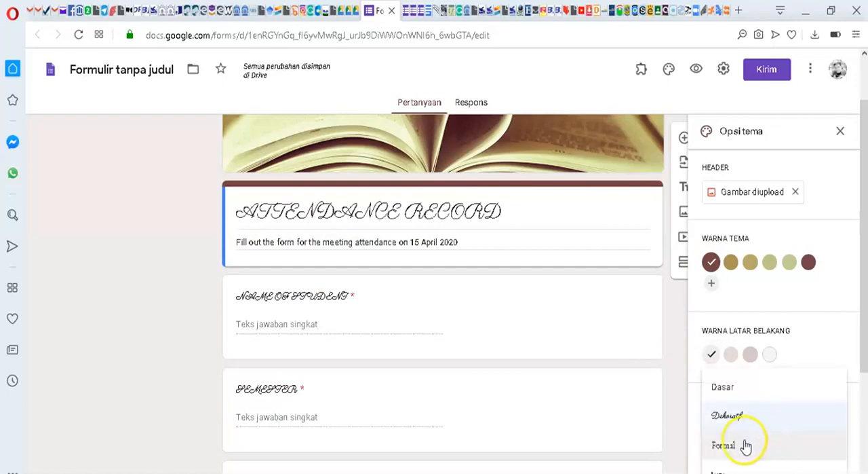
left_click(731, 448)
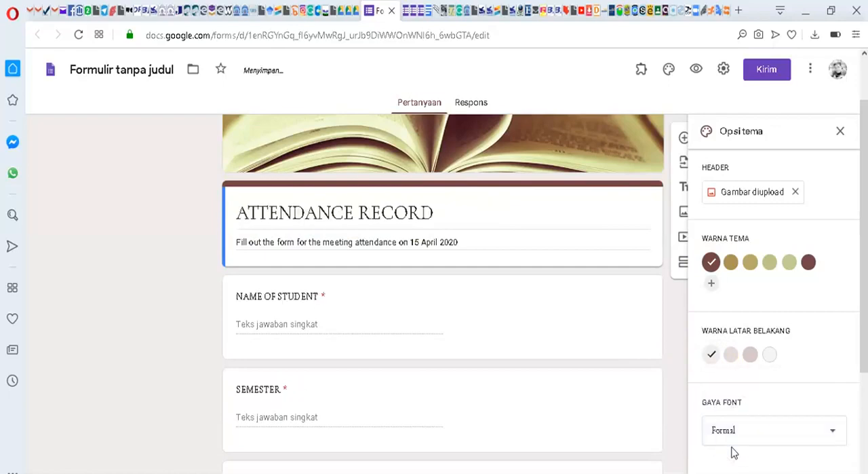
scroll(387, 295, "up", 1)
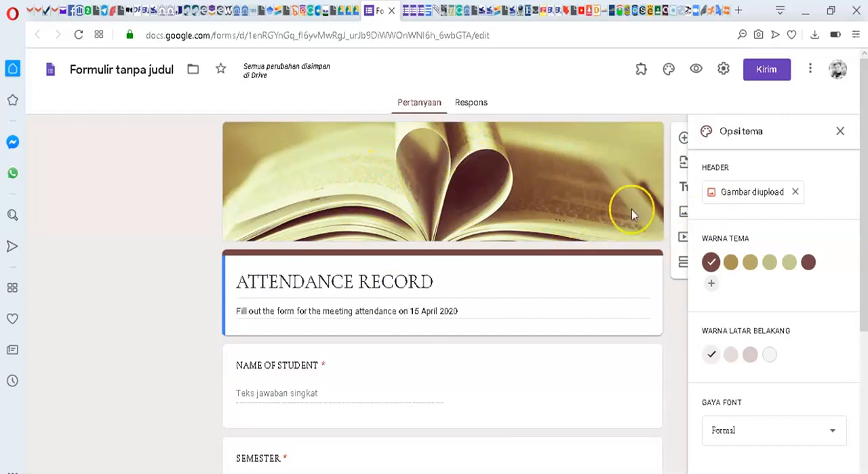
Step: Replace the form's header image with the uploaded SEMANTICS banner from the BANER GF folder and close the theme options
left_click(755, 195)
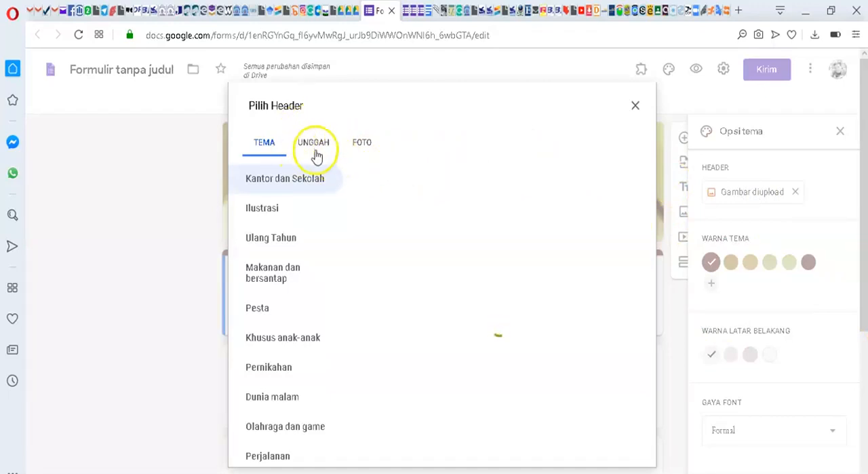
left_click(318, 148)
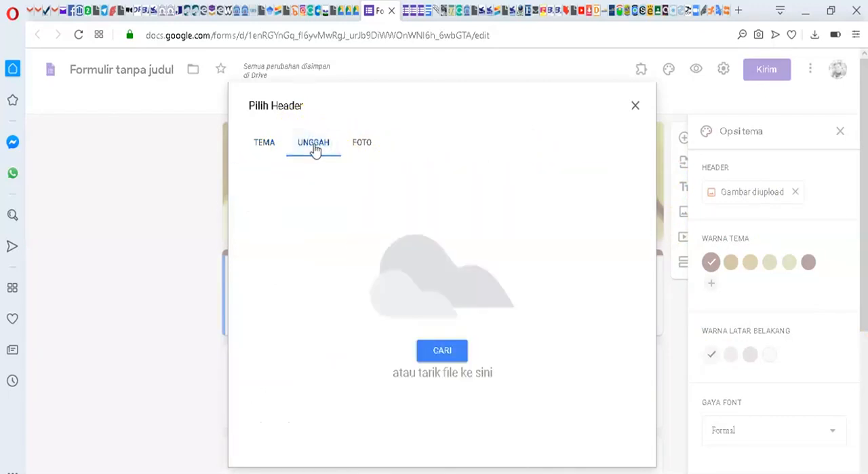
left_click(442, 350)
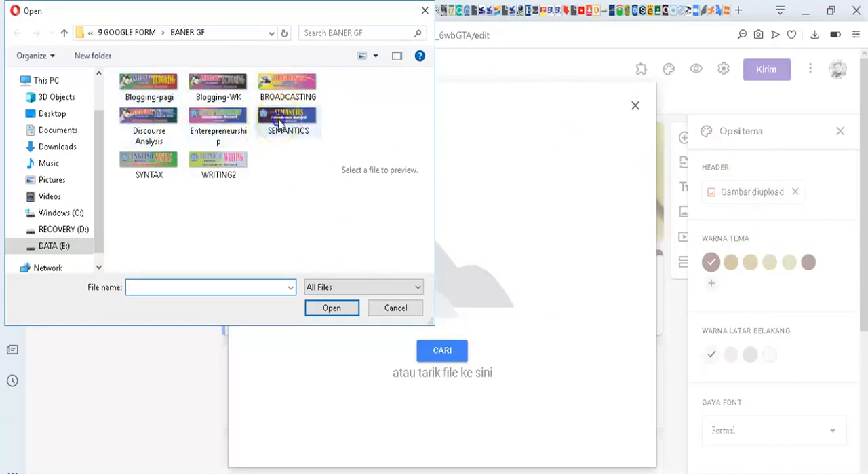
left_click(279, 123)
left_click(333, 310)
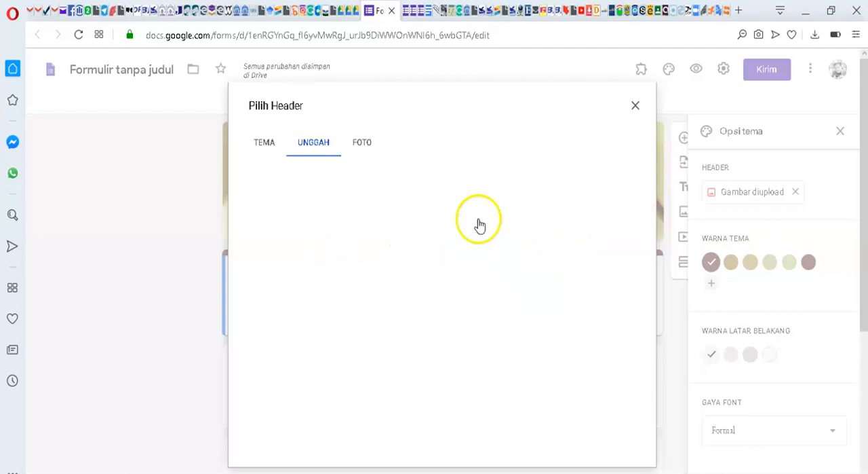
left_click_drag(448, 265, 442, 266)
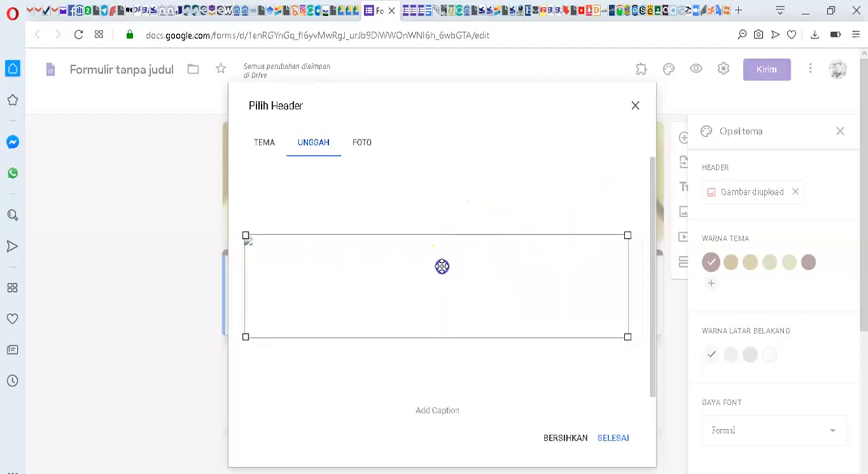
left_click(620, 438)
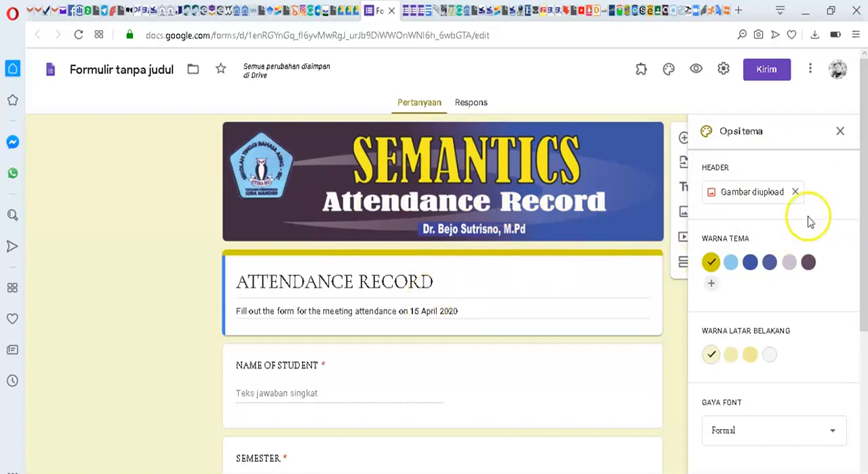
left_click(840, 137)
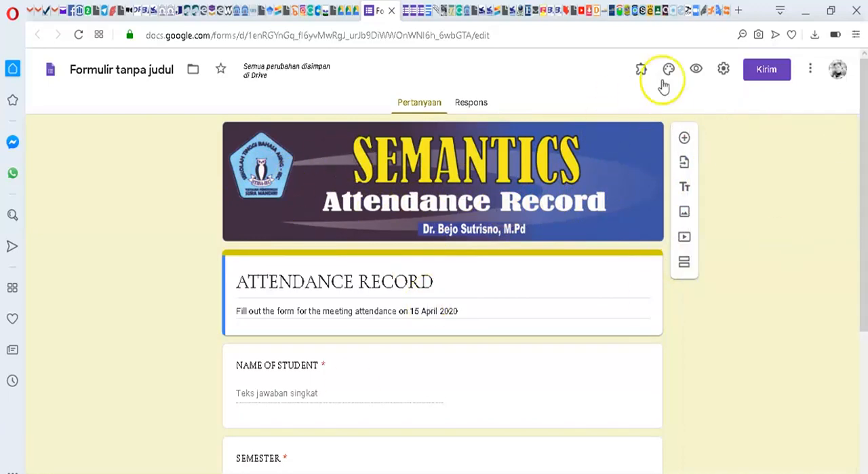
Step: Check the form's general settings for email collection, response limits and respondent permissions, leaving them unsaved
left_click(725, 69)
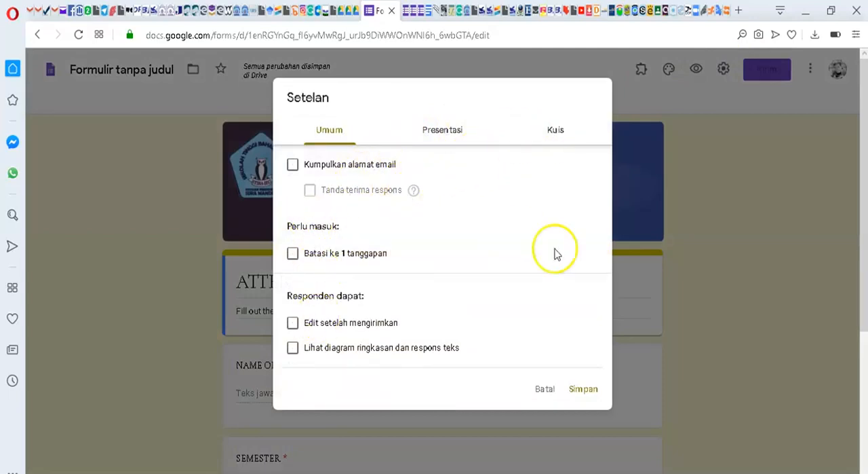
left_click(545, 391)
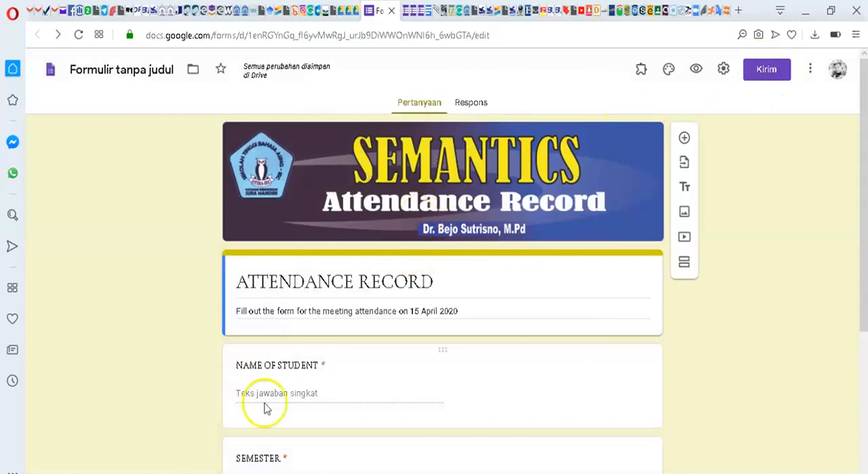
Step: Generate a shortened link for sending the form and copy it
left_click(769, 80)
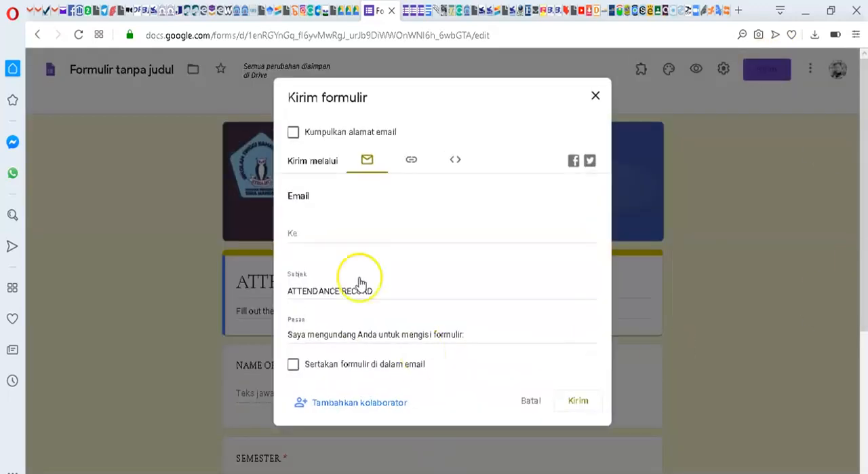
left_click(408, 163)
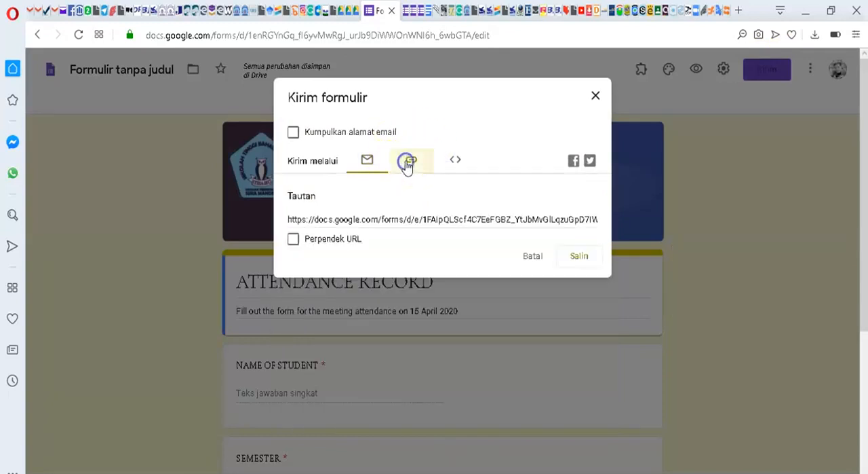
left_click(294, 240)
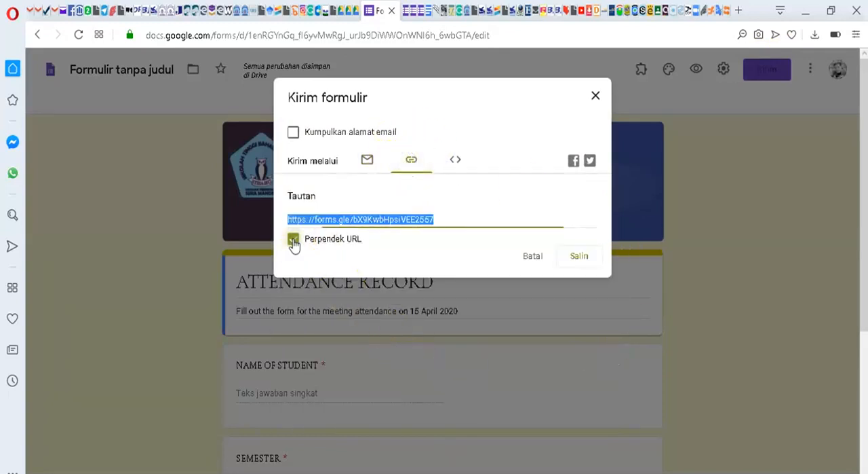
left_click(577, 257)
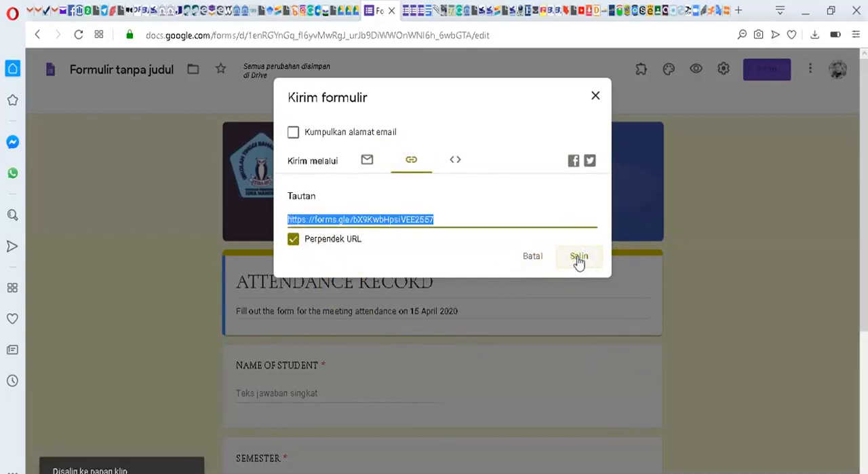
left_click(594, 98)
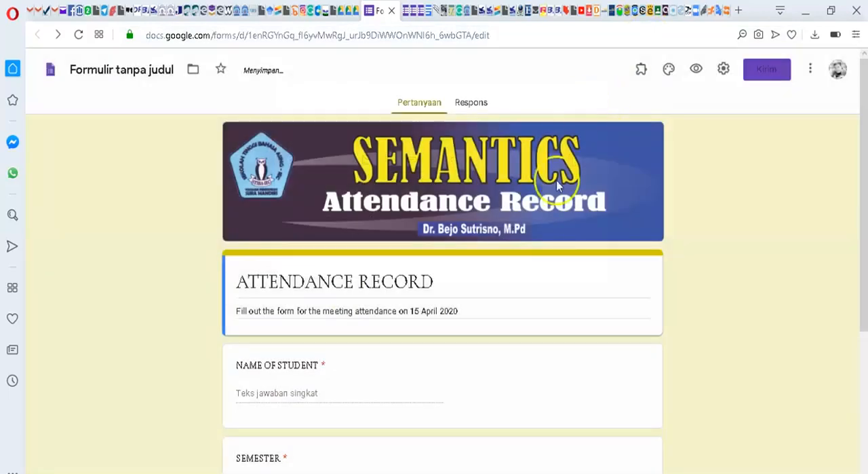
Step: Switch to the ATTENDANCE RECORD question in Google Classroom and attach the copied form link to it
scroll(428, 272, "down", 4)
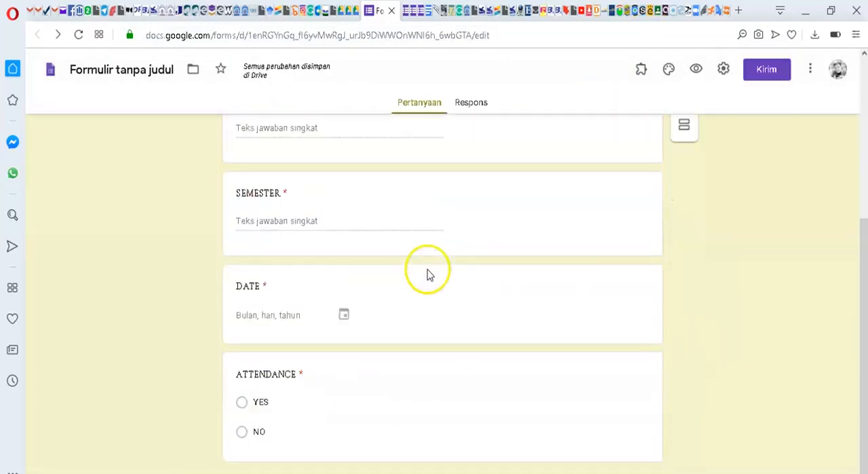
scroll(428, 268, "up", 4)
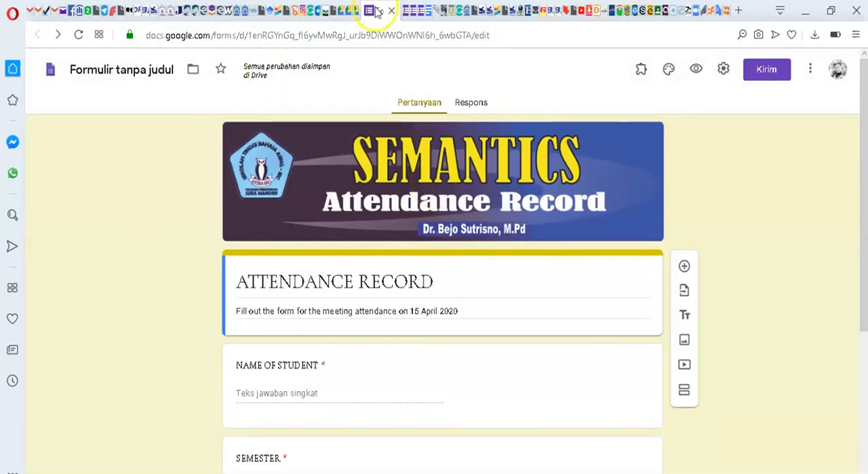
left_click(654, 11)
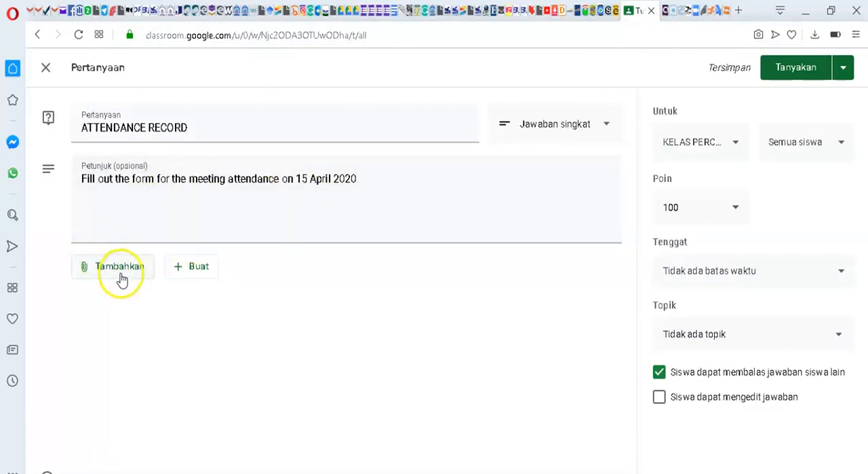
left_click(121, 277)
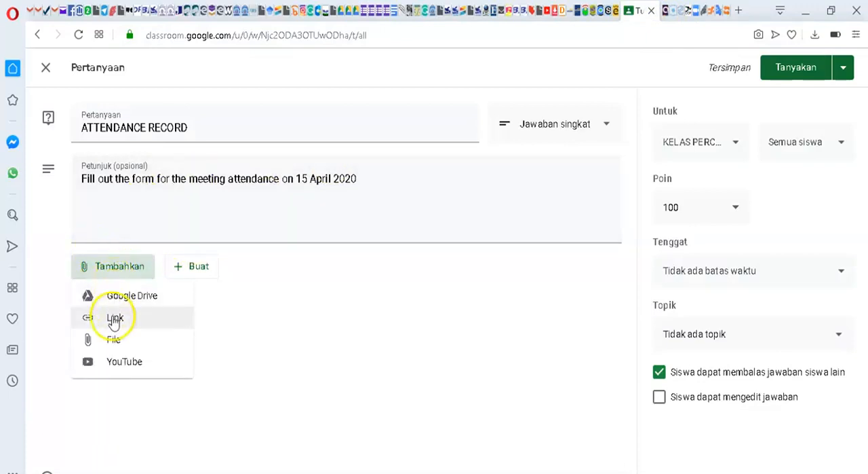
left_click(133, 323)
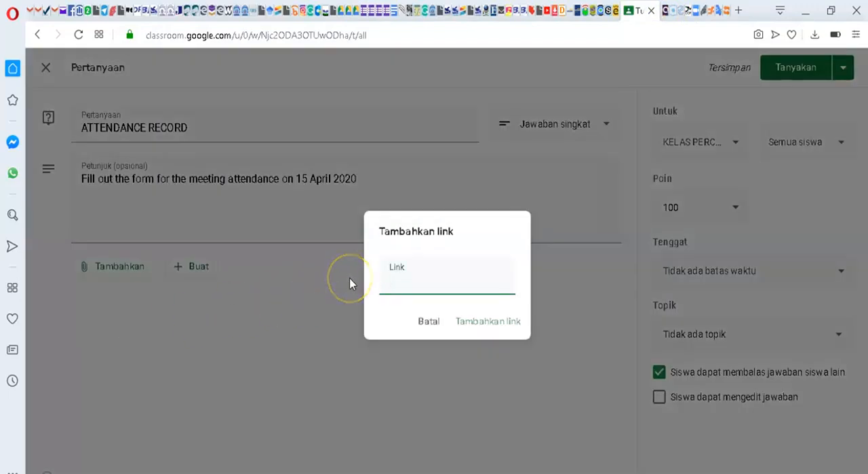
key("ctrl+v")
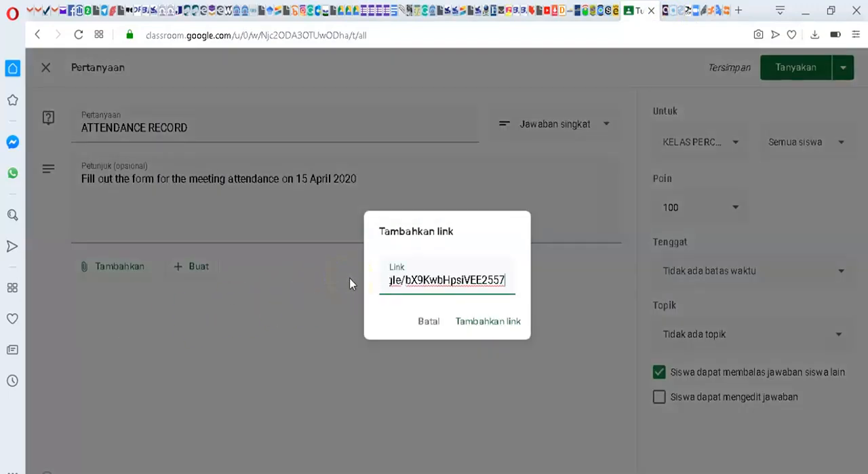
left_click(499, 324)
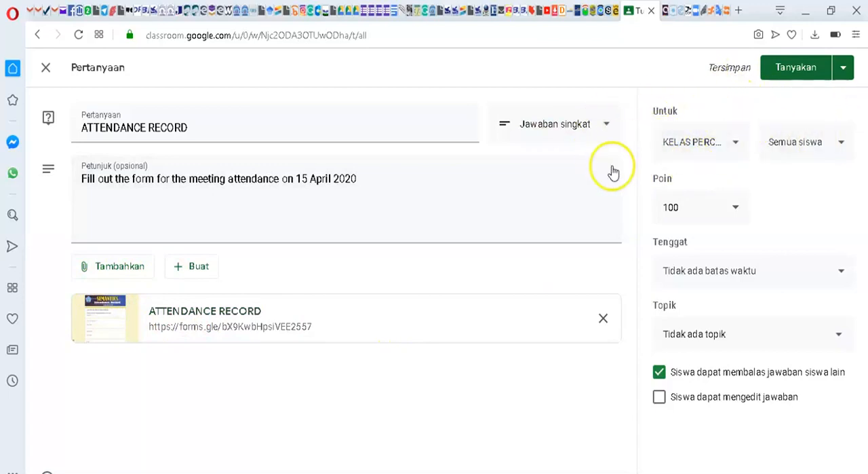
Step: Make the question ungraded (Tidak dinilai) and disallow students from replying to each other's answers
left_click(736, 209)
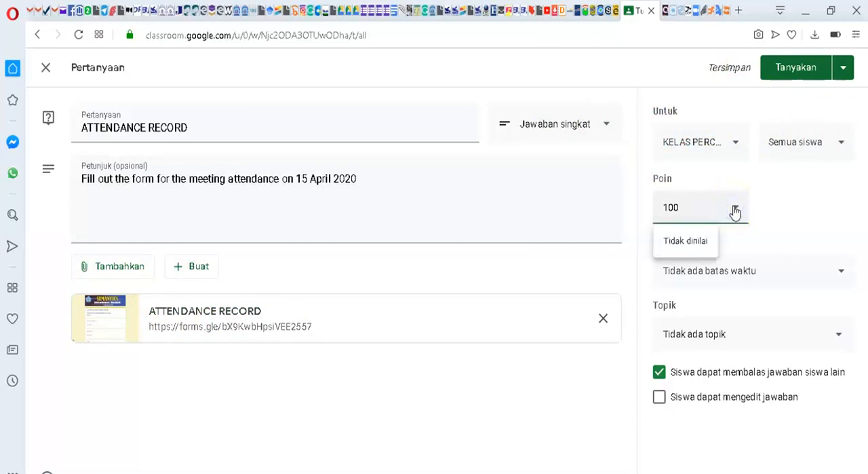
left_click(687, 241)
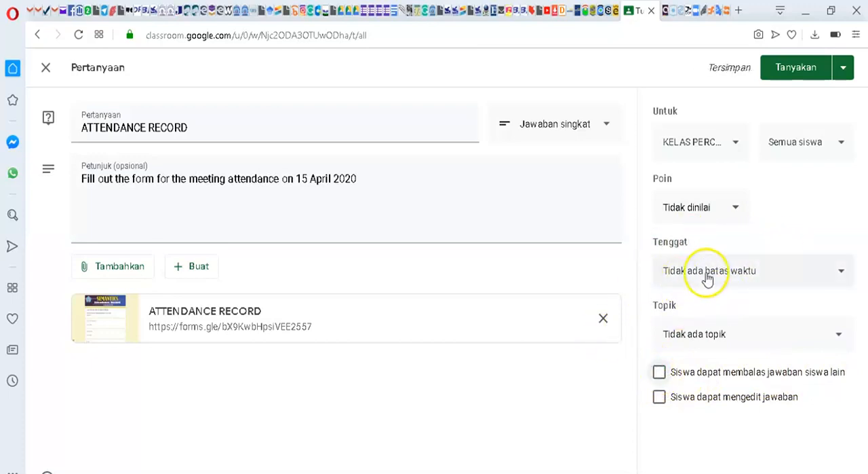
Step: Set the question's deadline to 15 Apr 2020 at 10.00
left_click(841, 274)
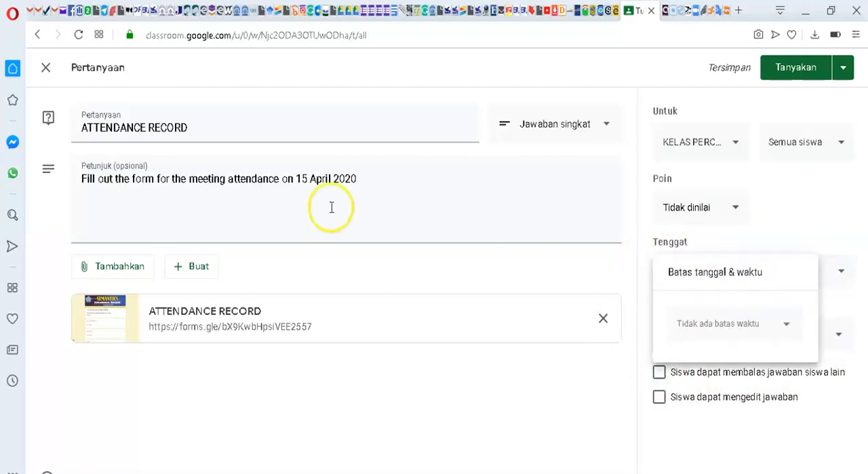
left_click(787, 327)
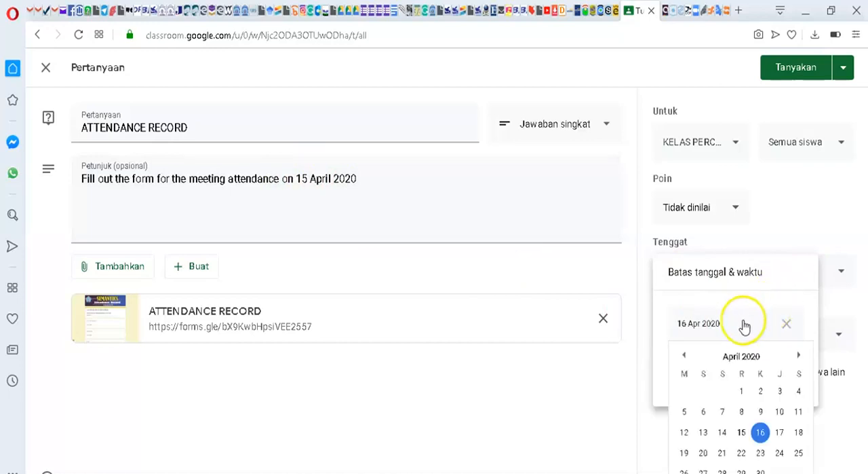
left_click(743, 434)
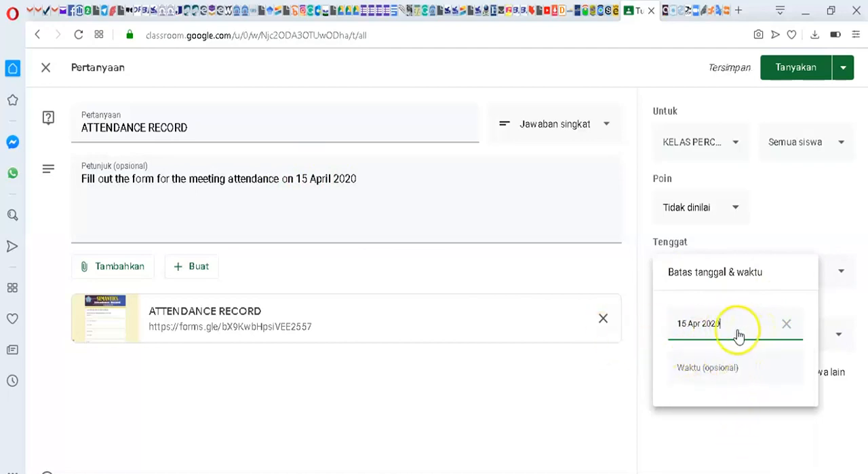
left_click(729, 367)
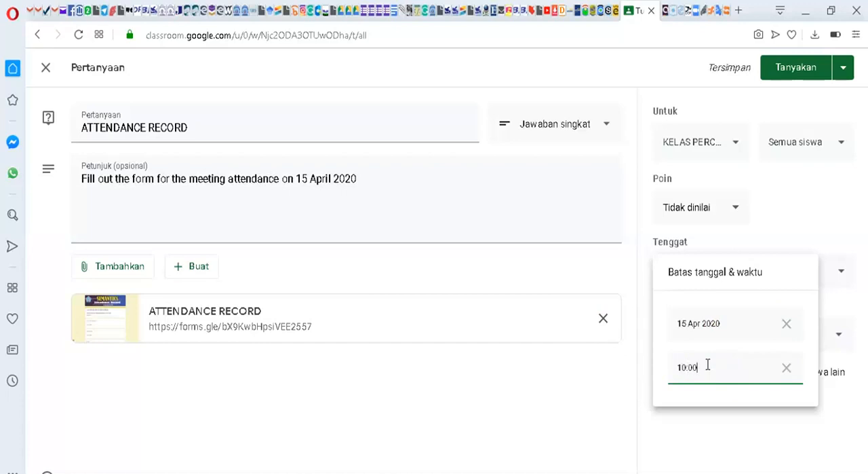
left_click(605, 386)
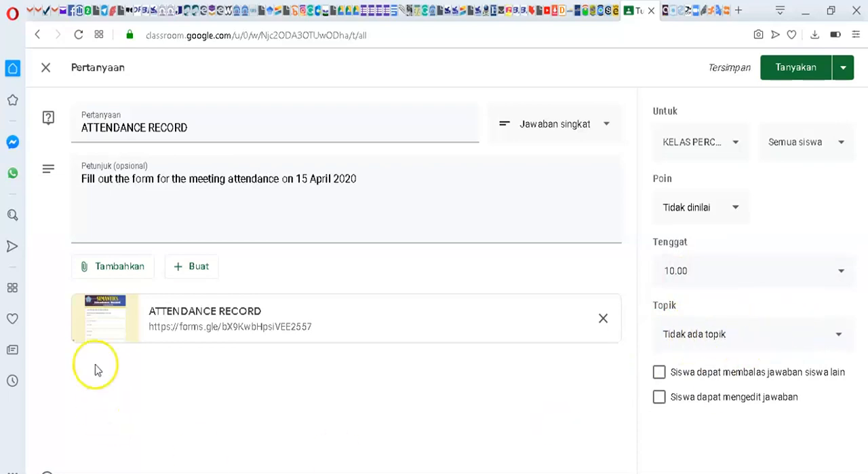
Step: Post the finished question and draft another titled ATTENDANCE RECORD with the instruction "Fill out the attendance form for the meeting on 8 April 2020"
left_click(800, 72)
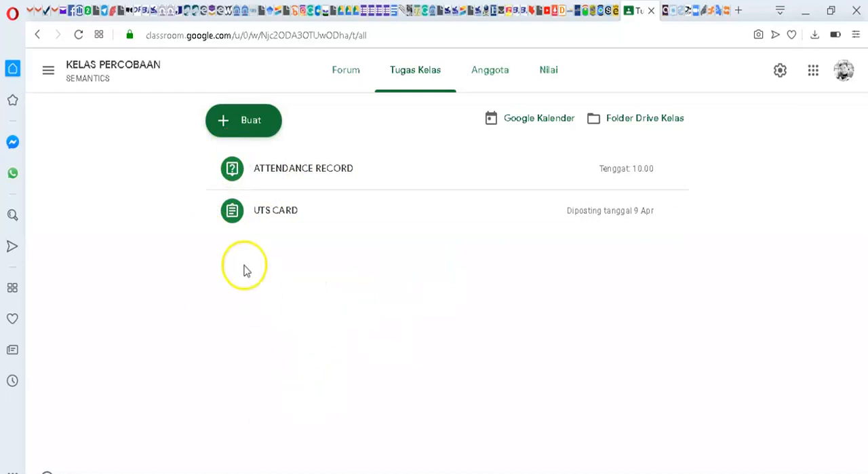
left_click(253, 122)
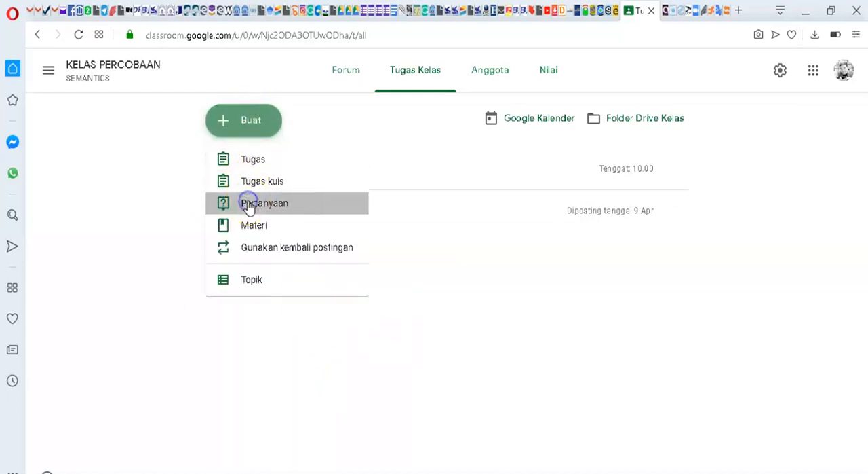
left_click(249, 206)
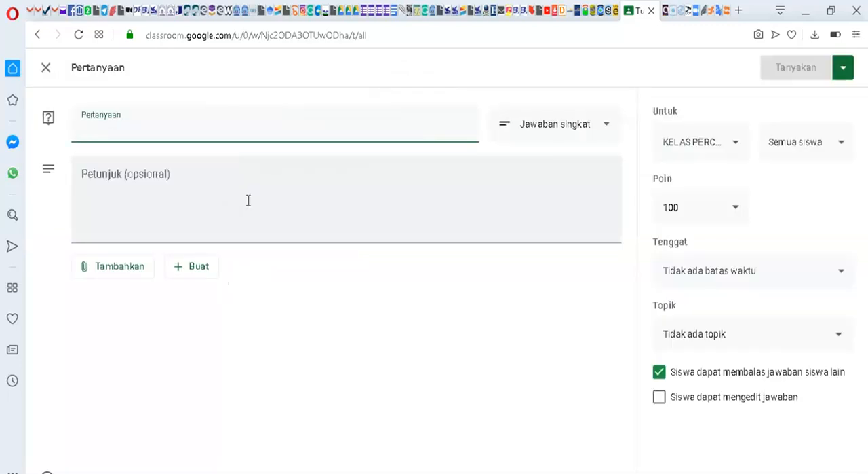
left_click(178, 140)
type("ATTENDANCE RECORD")
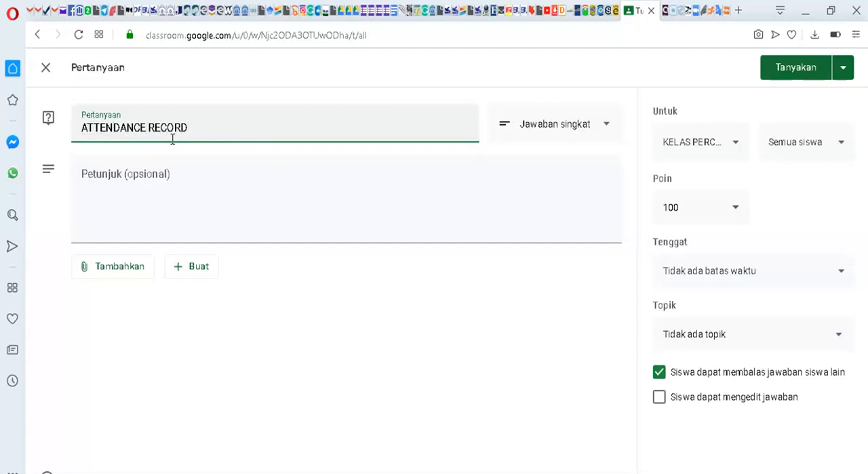
left_click(130, 173)
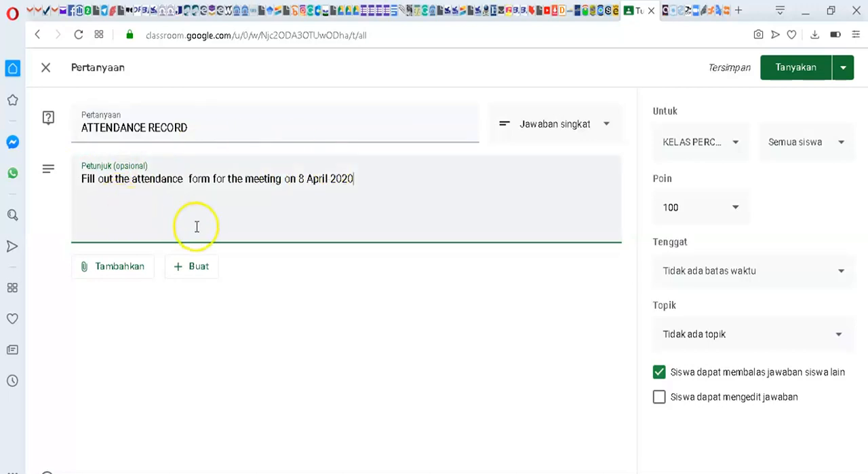
Step: Attach the recent SEMANTICS attendance form "Formulir tanpa judul" from Google Drive to the new question
left_click(119, 271)
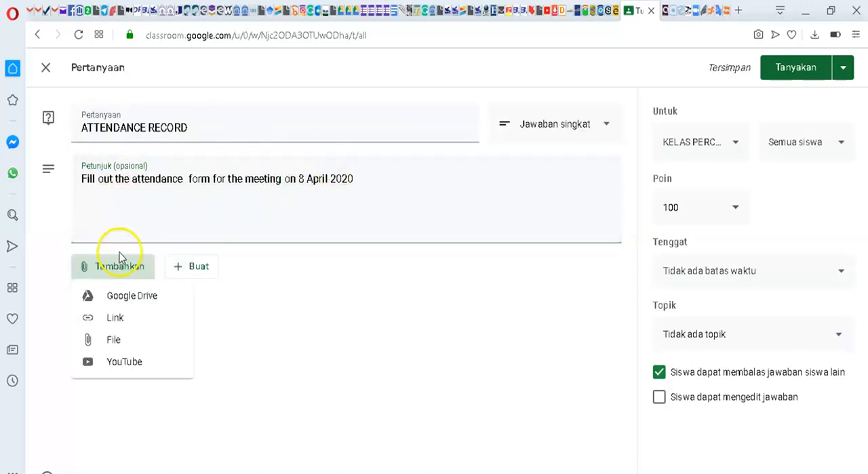
left_click(116, 322)
left_click(126, 297)
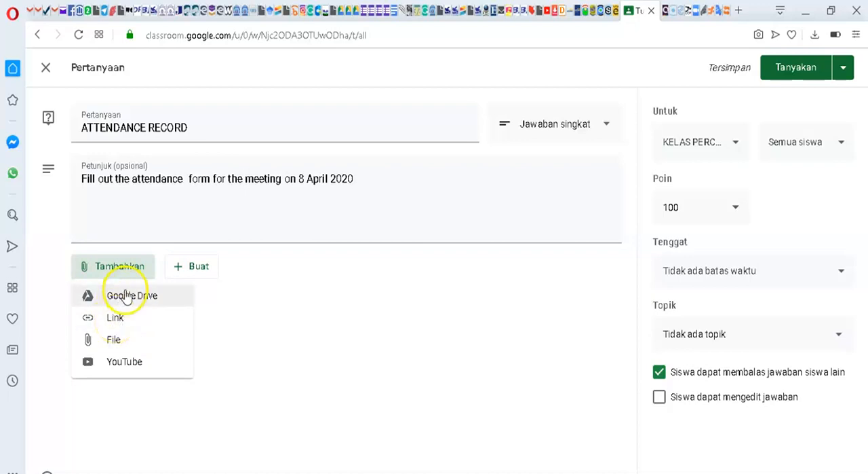
left_click(124, 299)
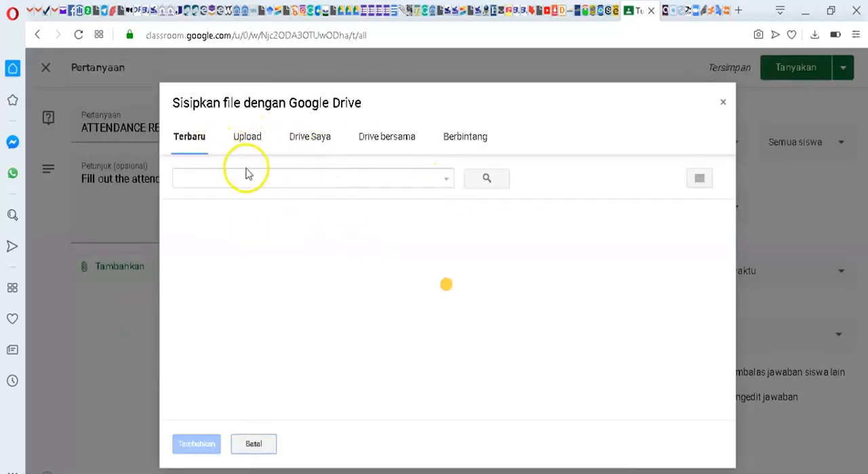
left_click(250, 140)
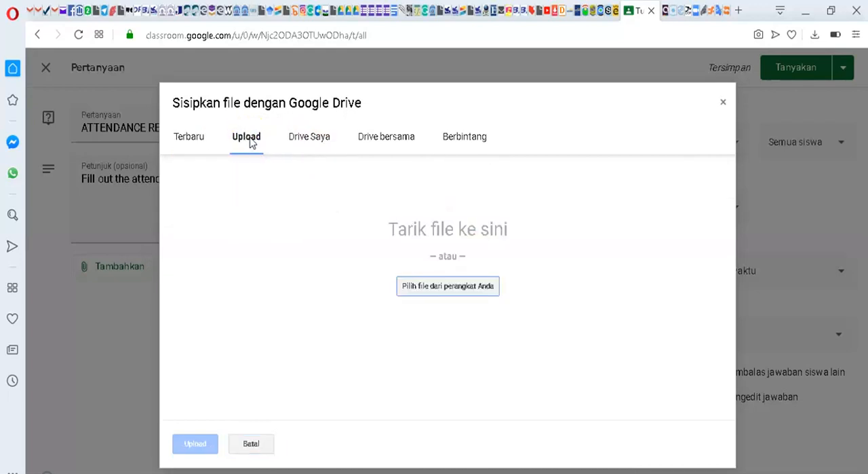
left_click(185, 141)
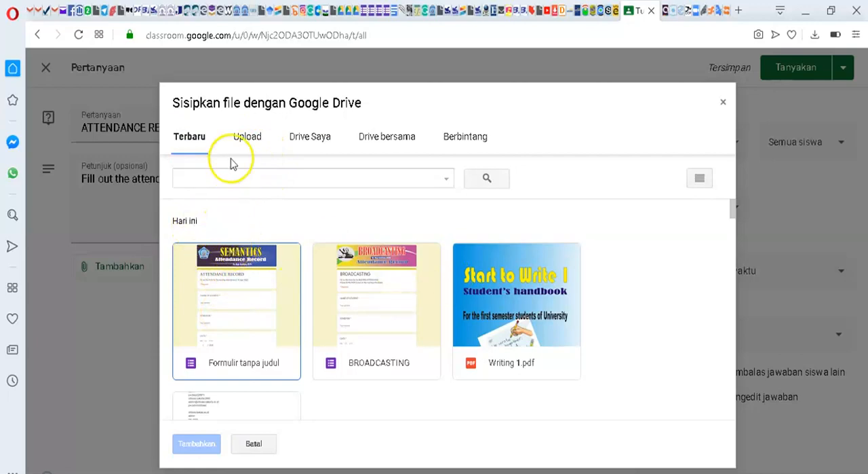
left_click(244, 137)
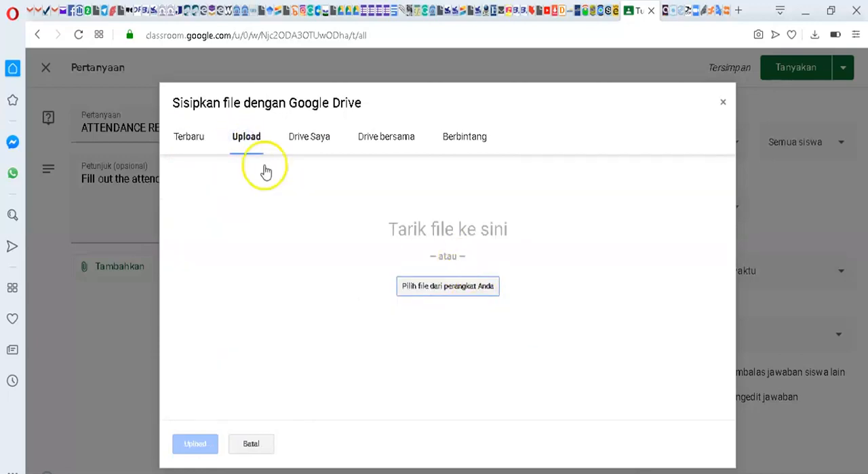
left_click(188, 138)
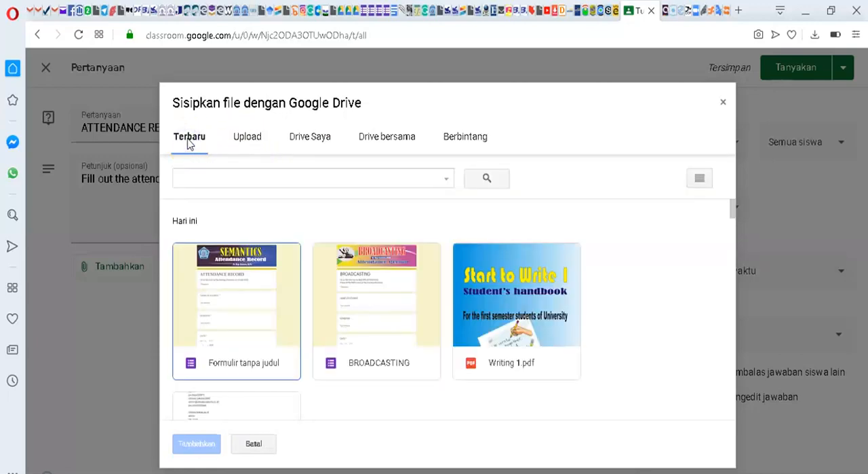
left_click(229, 294)
left_click(195, 444)
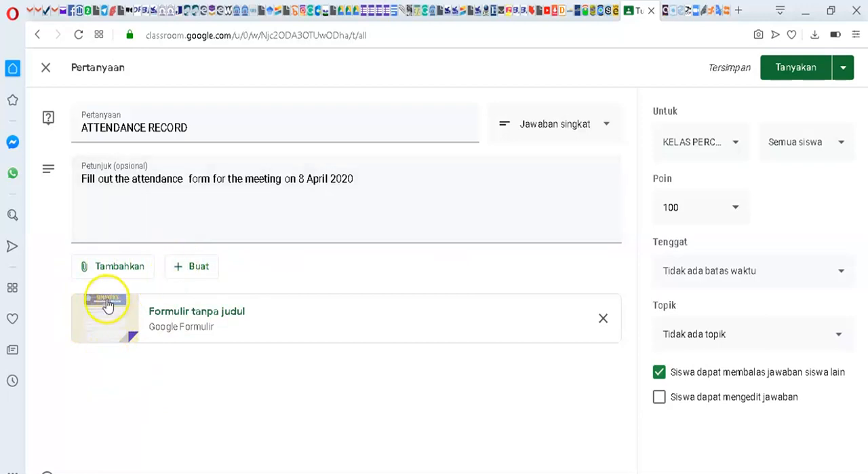
Step: Make the new question ungraded (Tidak dinilai), disallow students from replying to each other's answers, and post it
left_click(737, 211)
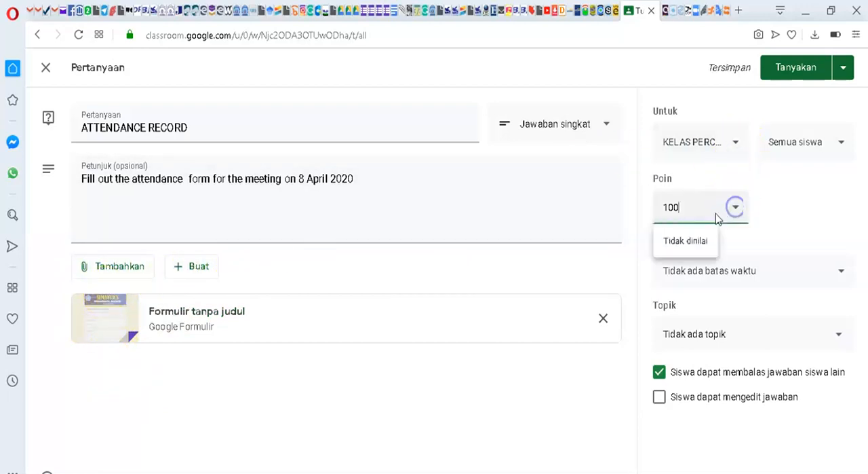
left_click(689, 241)
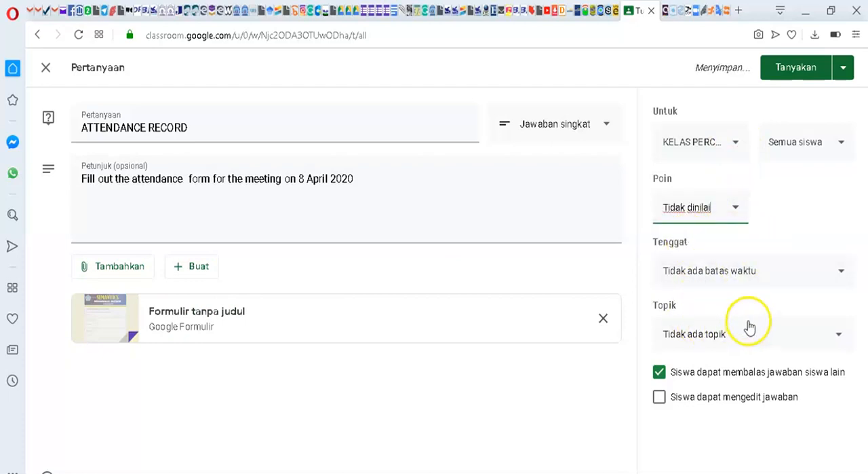
left_click(660, 371)
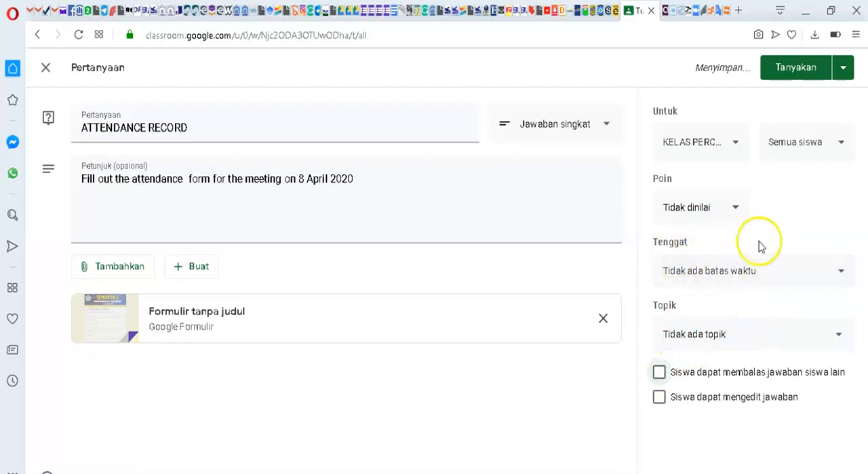
left_click(797, 70)
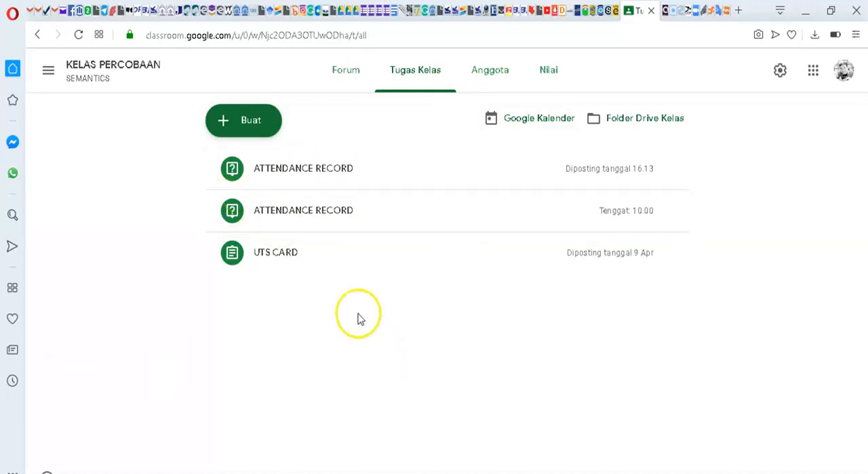
Step: Switch to Google Drive, refresh the KELAS PERCOBAAN folder, and rename its untitled form ATTENDANCE RECORD through the form editor
left_click(358, 12)
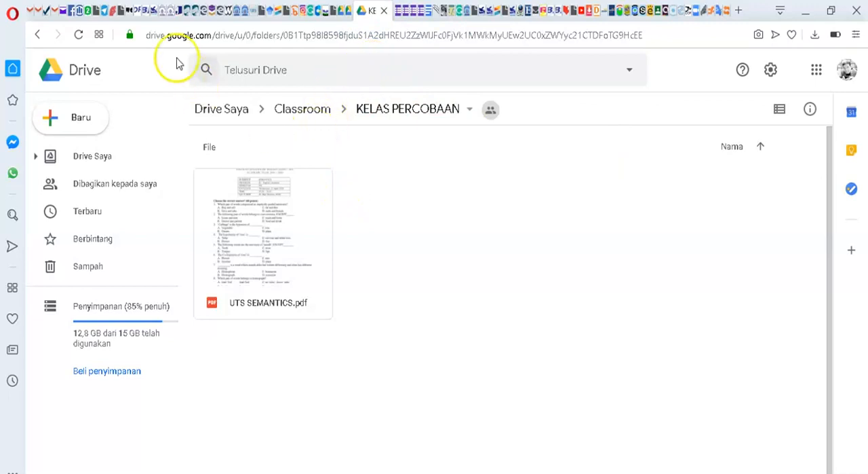
left_click(79, 35)
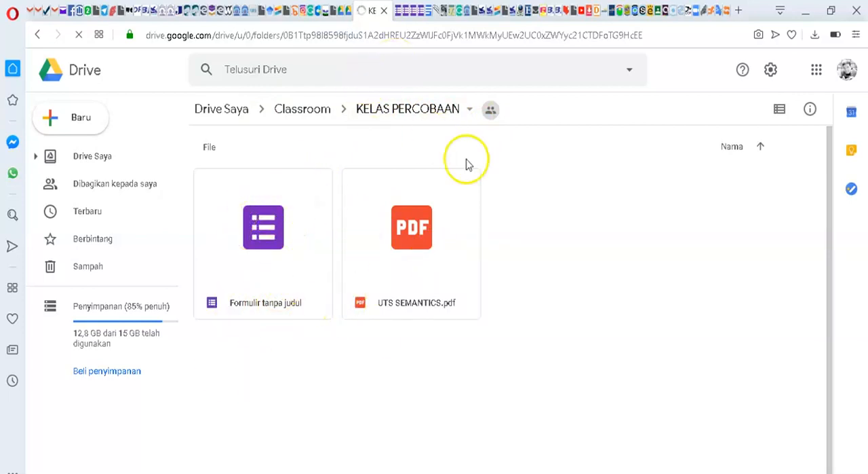
left_click(399, 11)
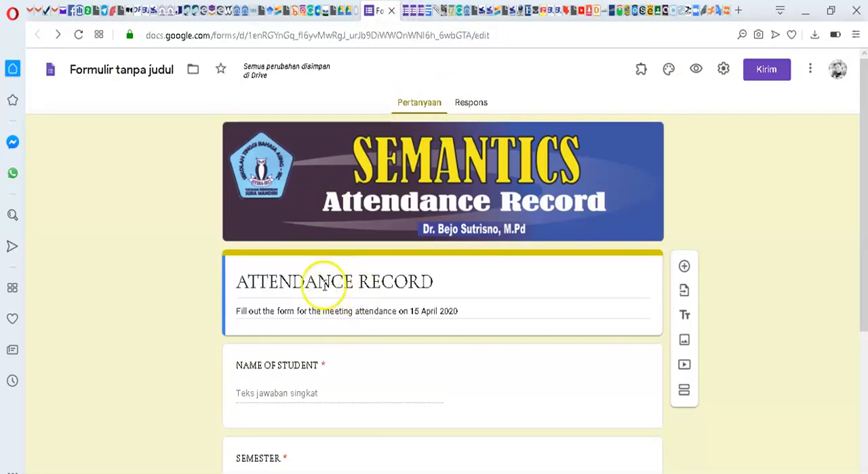
left_click(356, 11)
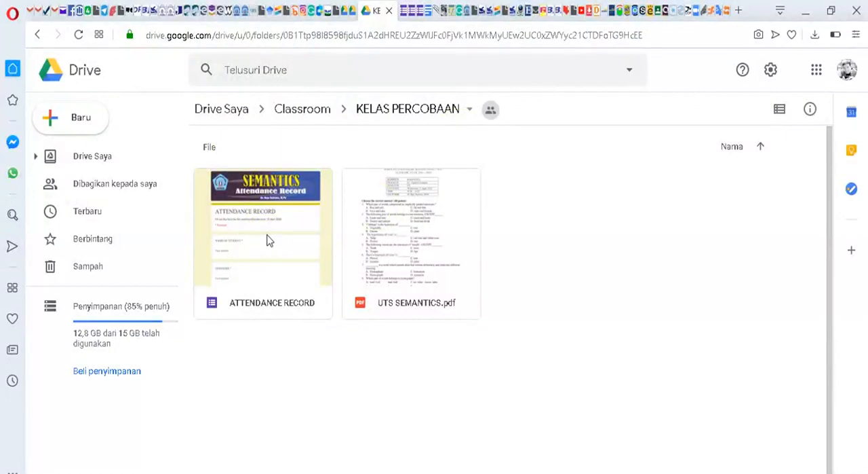
Step: Make a copy of the ATTENDANCE RECORD form in the KELAS PERCOBAAN folder
left_click(420, 154)
right_click(269, 221)
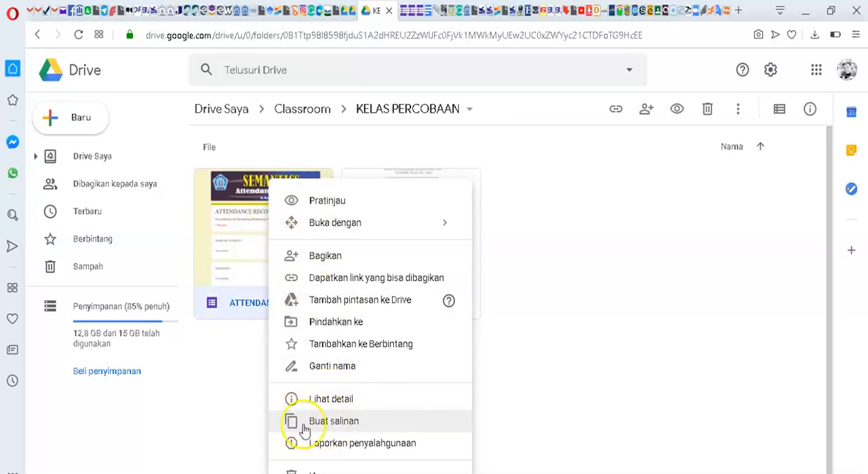
left_click(327, 422)
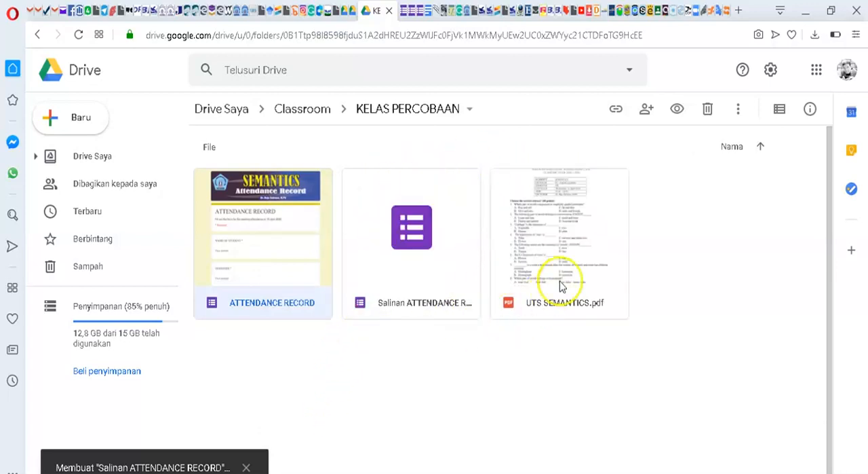
Step: Rename the copied form as WRITING 2-ATTENDANCE RECORD
double_click(396, 217)
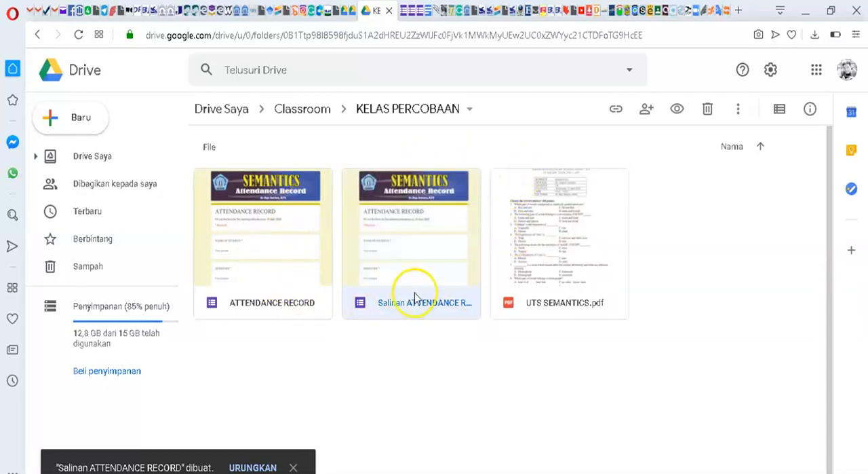
right_click(416, 240)
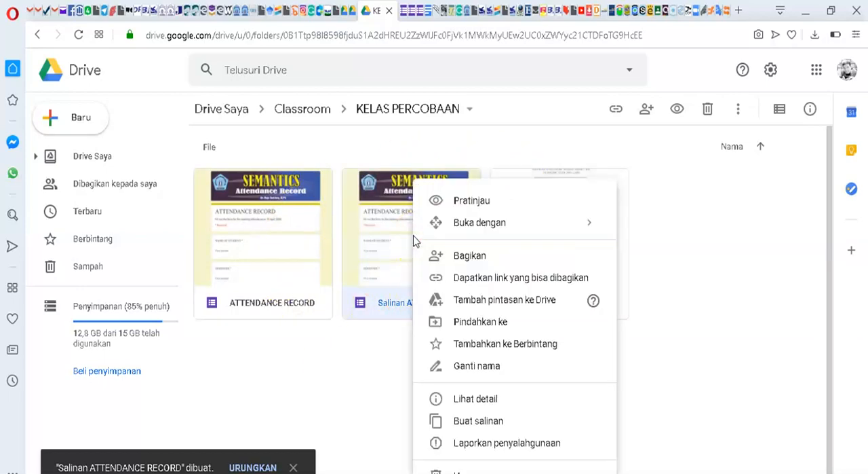
left_click(456, 367)
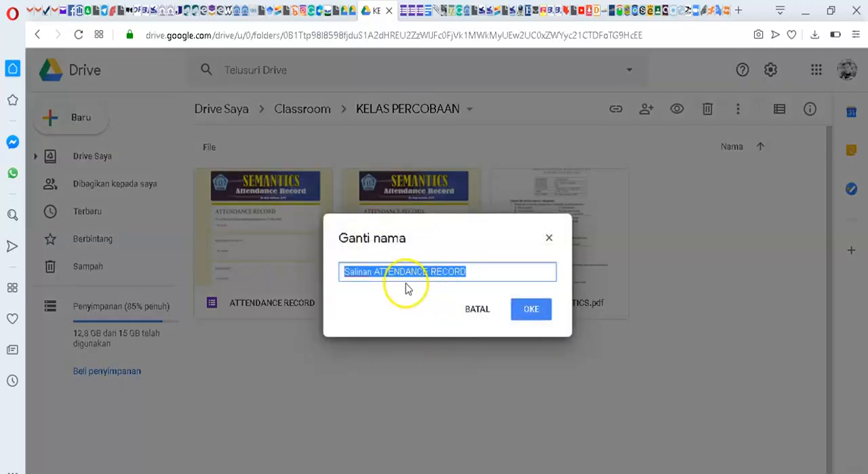
left_click(375, 273)
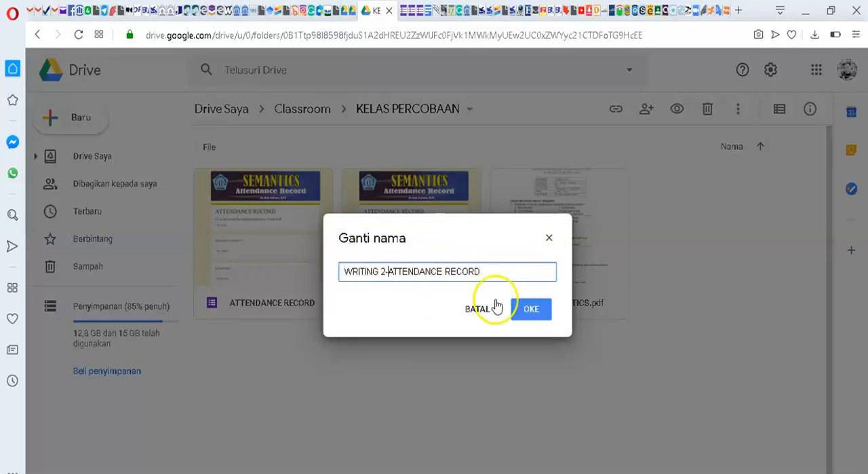
left_click(529, 311)
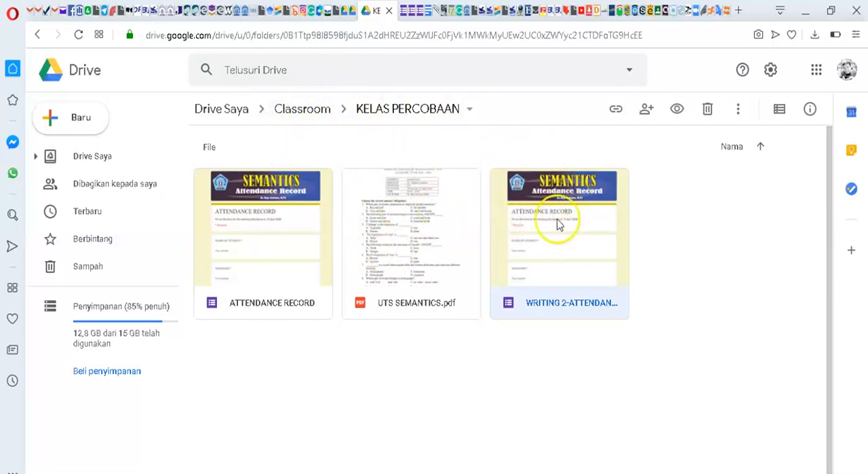
Step: Move the WRITING 2-ATTENDANCE RECORD form to the WRITING 2 D1-SEMESTER 2 folder inside Classroom and accept the access change
right_click(552, 195)
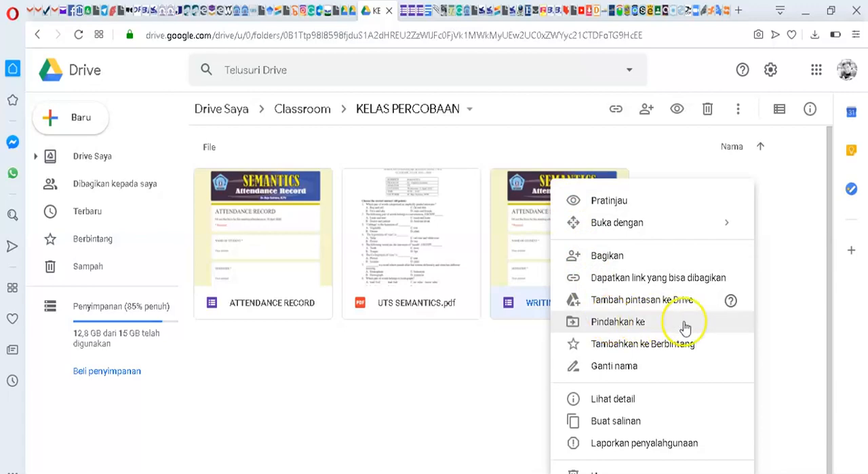
left_click(634, 322)
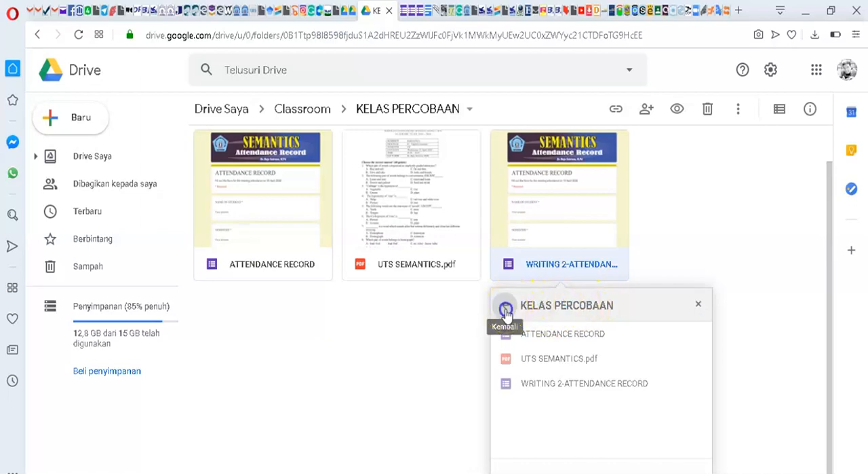
left_click(506, 310)
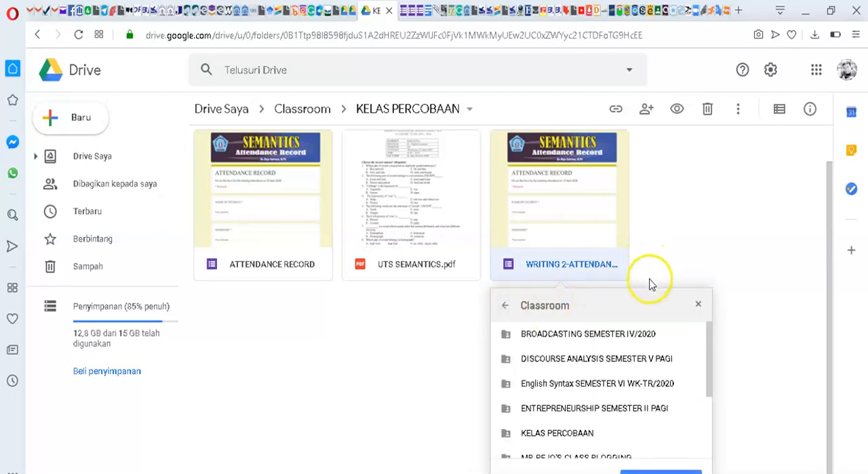
scroll(614, 366, "down", 3)
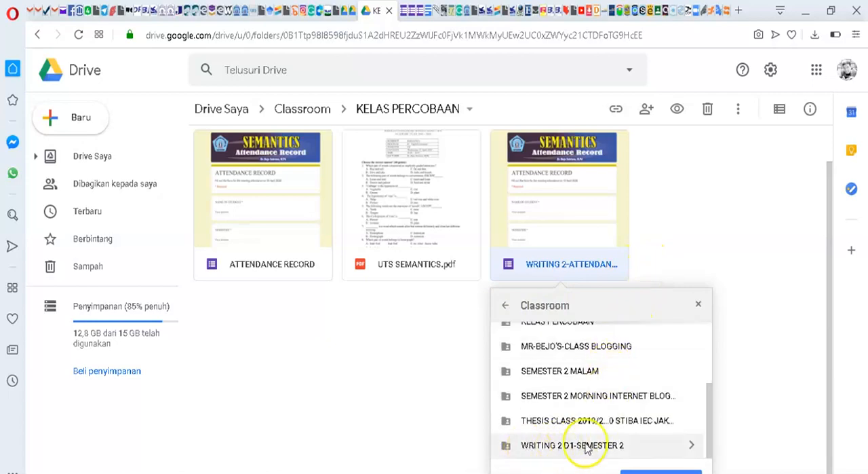
left_click(561, 448)
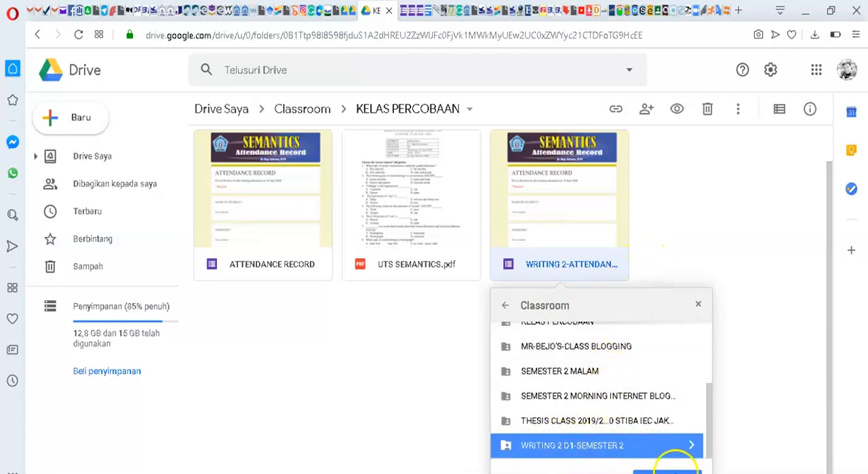
left_click(668, 471)
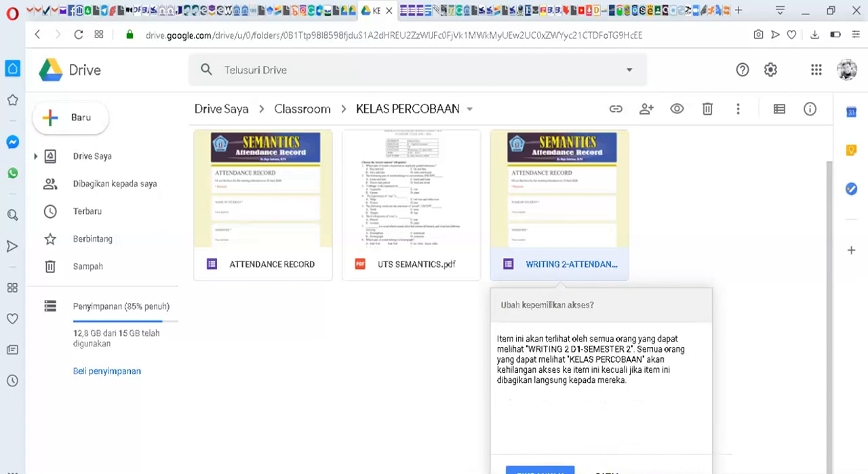
left_click(540, 469)
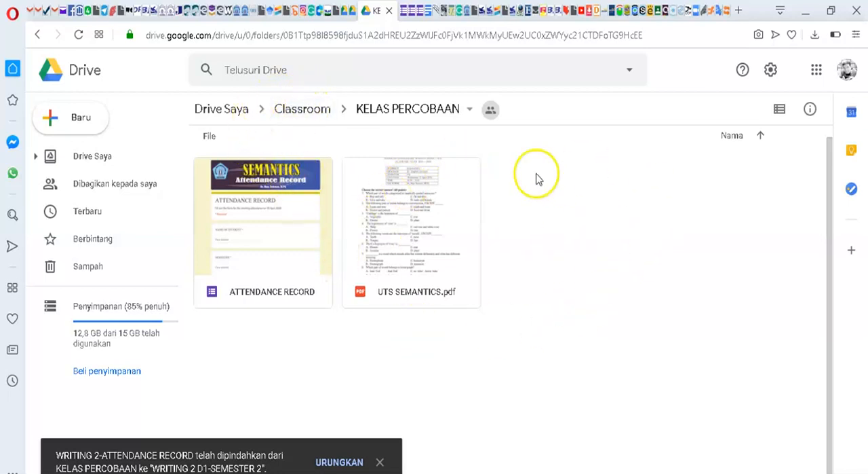
Step: Open the WRITING 2-ATTENDANCE RECORD form from the WRITING 2 D1-SEMESTER 2 folder inside Classroom
left_click(303, 110)
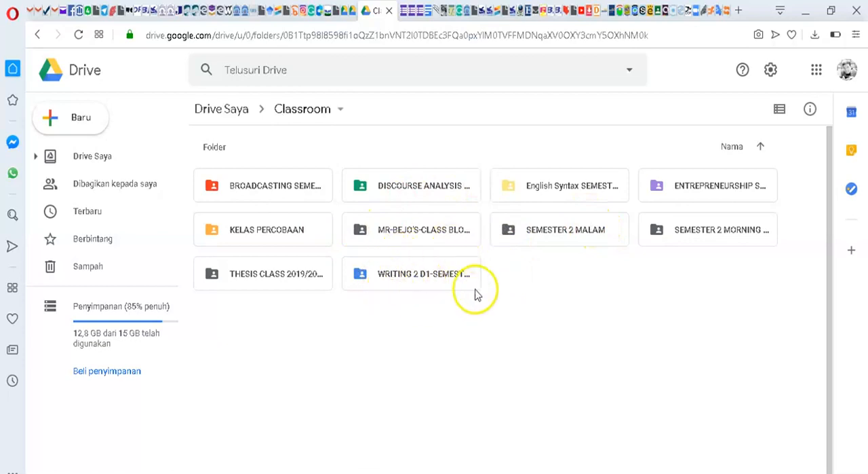
double_click(412, 276)
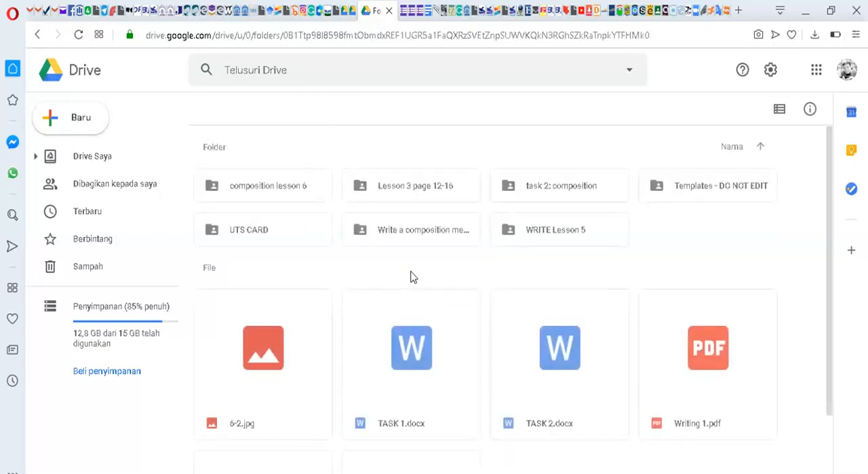
scroll(278, 428, "down", 2)
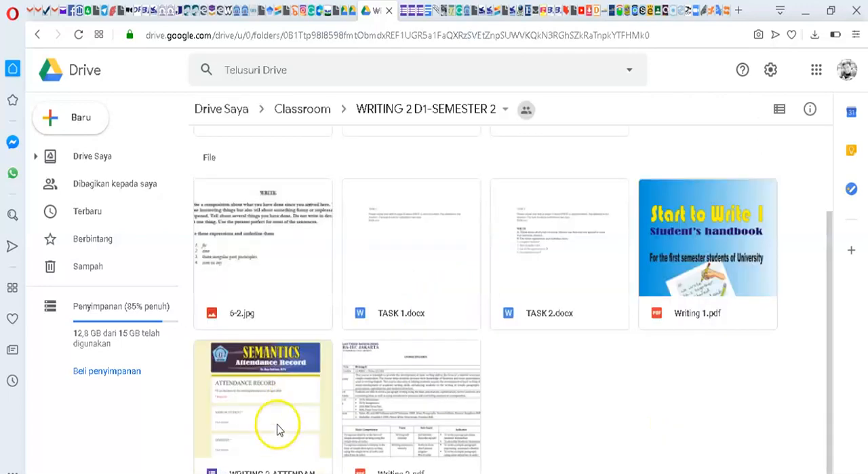
double_click(258, 367)
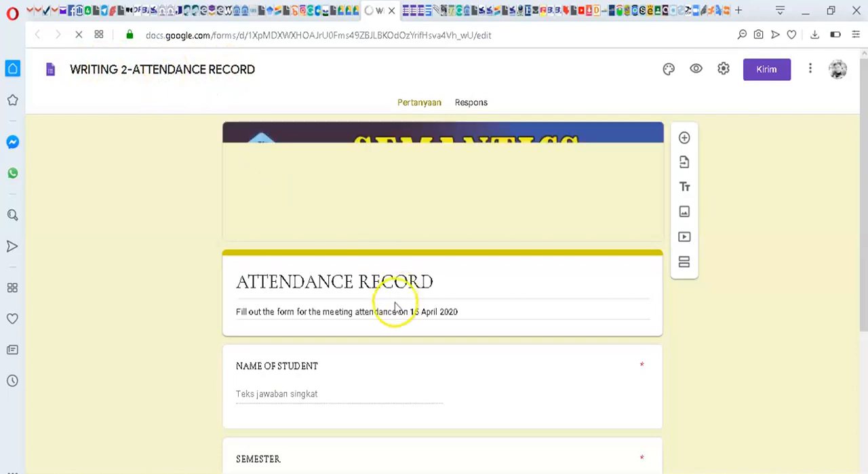
Step: Shorten the form description to "Fill out the form for the meeting attendance" by removing the date, and review the remaining questions
triple_click(462, 311)
left_click(462, 311)
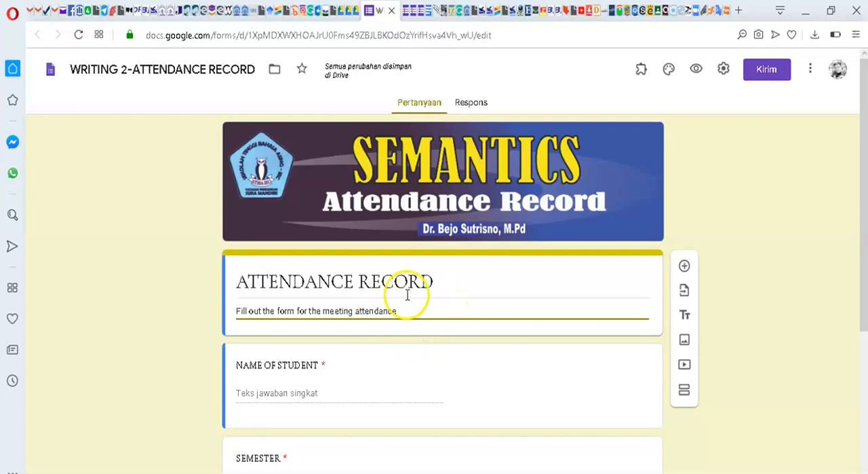
scroll(400, 326, "down", 4)
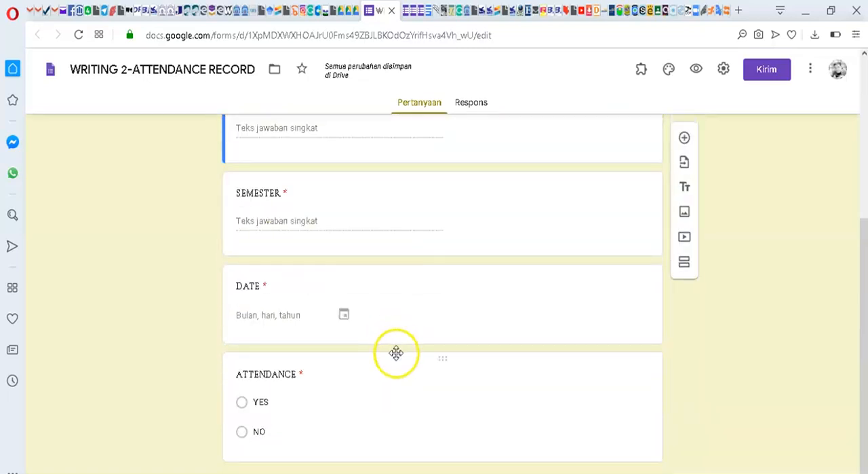
scroll(396, 351, "up", 4)
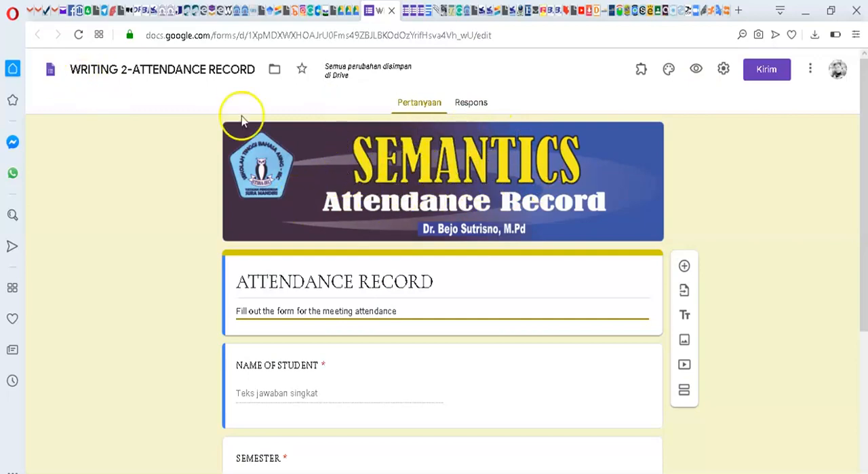
Step: Replace the form's header image with an upload of WRITING2 from the BANER GF folder, shifting the crop slightly, and close the theme options
left_click(669, 69)
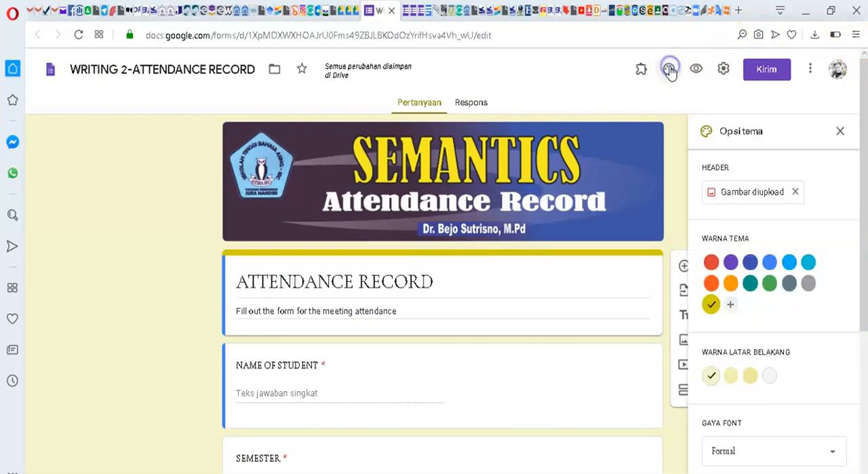
left_click(760, 194)
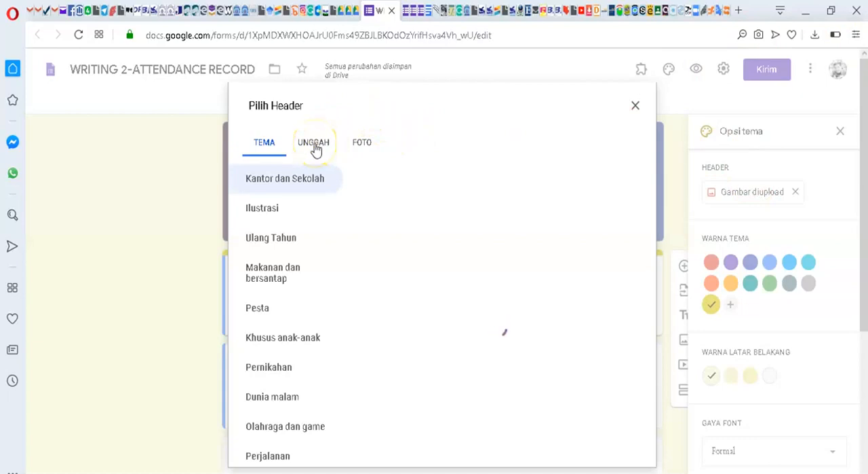
left_click(316, 148)
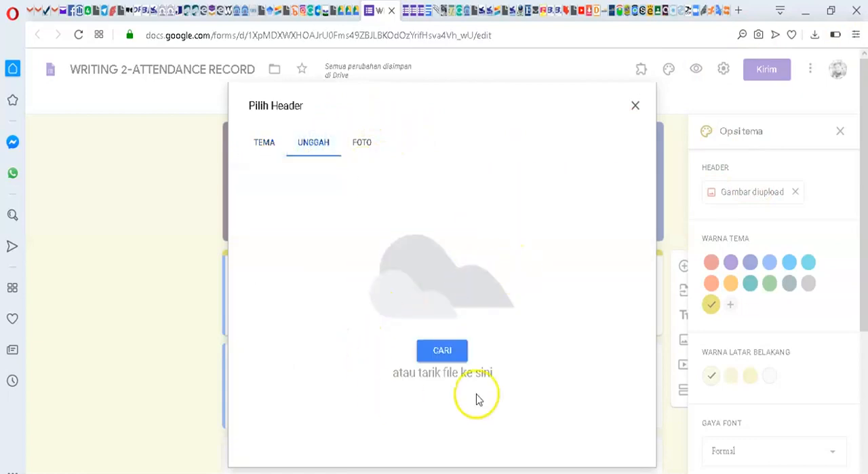
left_click(450, 353)
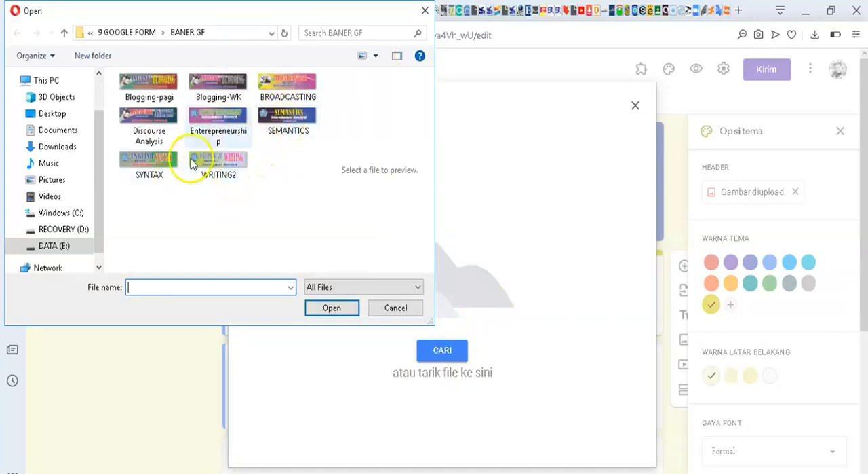
left_click(212, 160)
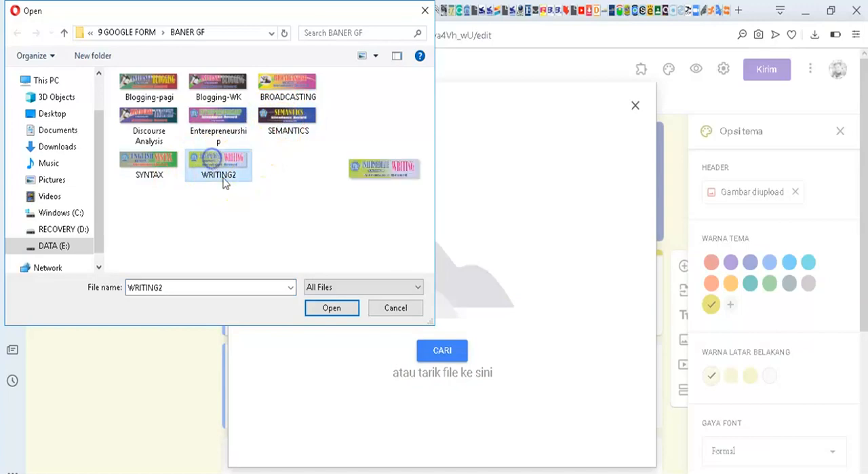
left_click(332, 307)
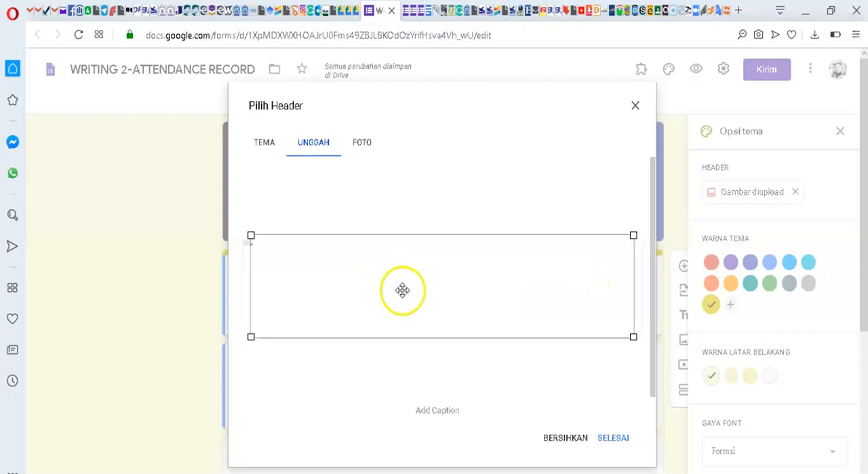
left_click_drag(454, 281, 438, 281)
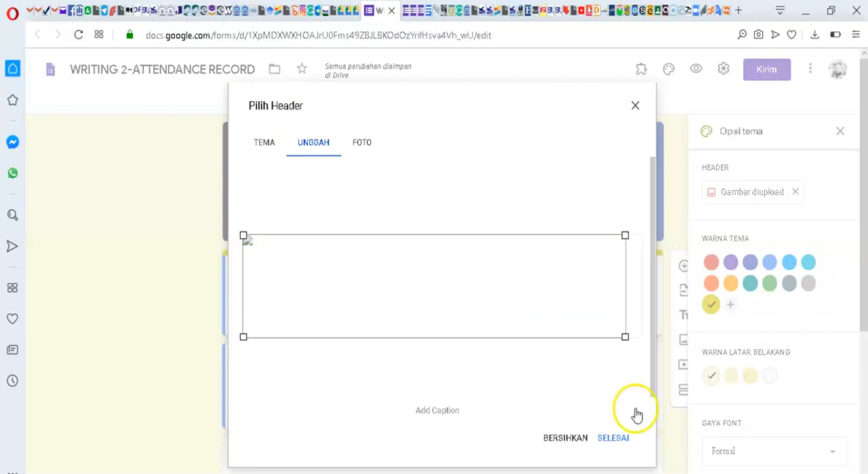
left_click(616, 439)
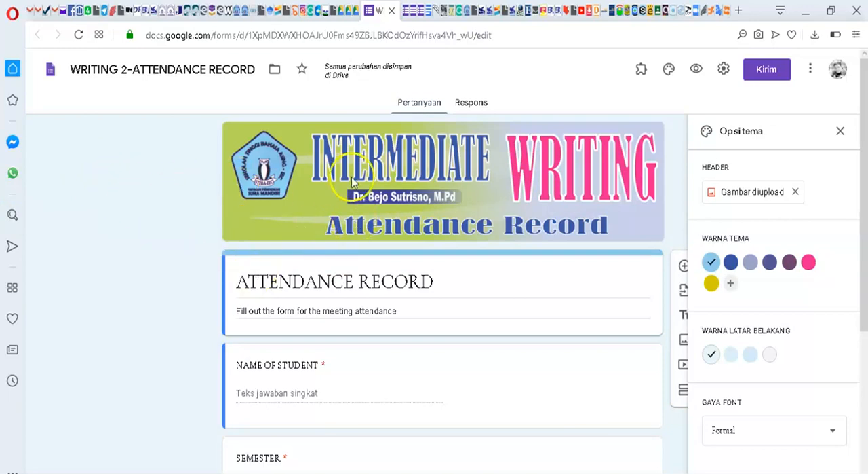
left_click(840, 131)
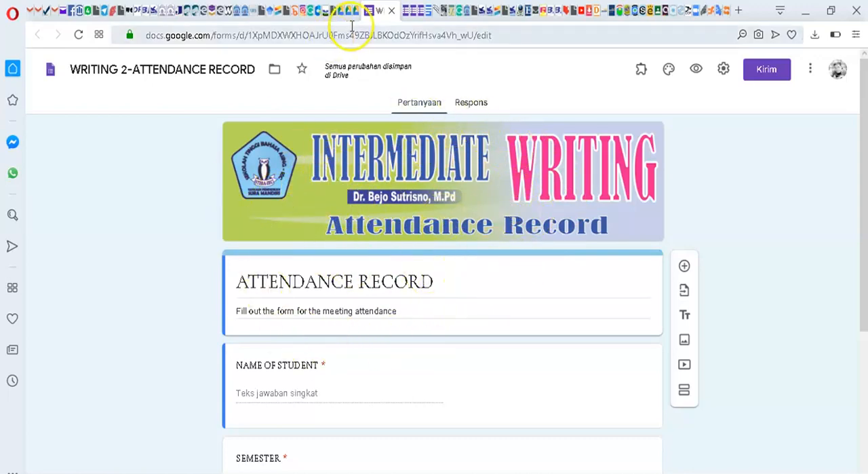
Step: Switch to the INTERNET BLOGGING ATTENDANCE form and open its responses in the linked spreadsheet
left_click(405, 14)
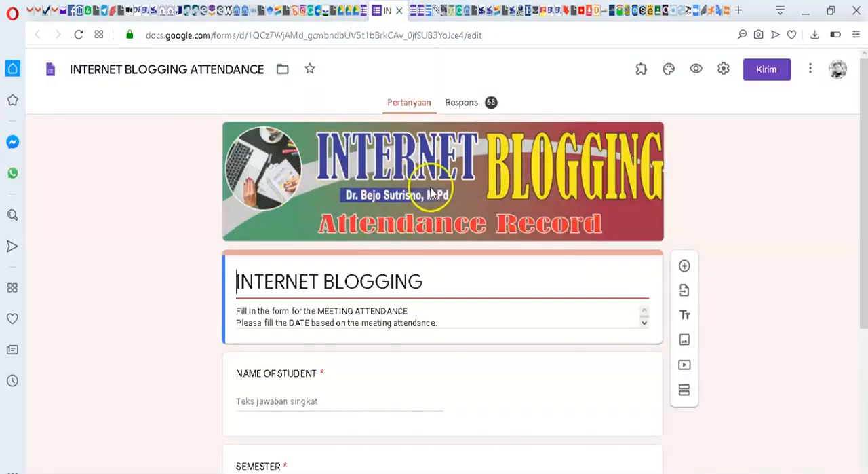
left_click(475, 104)
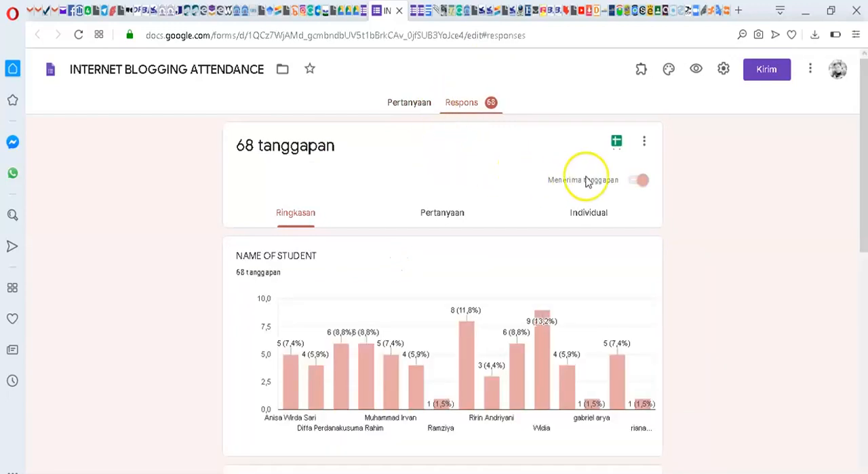
left_click(618, 143)
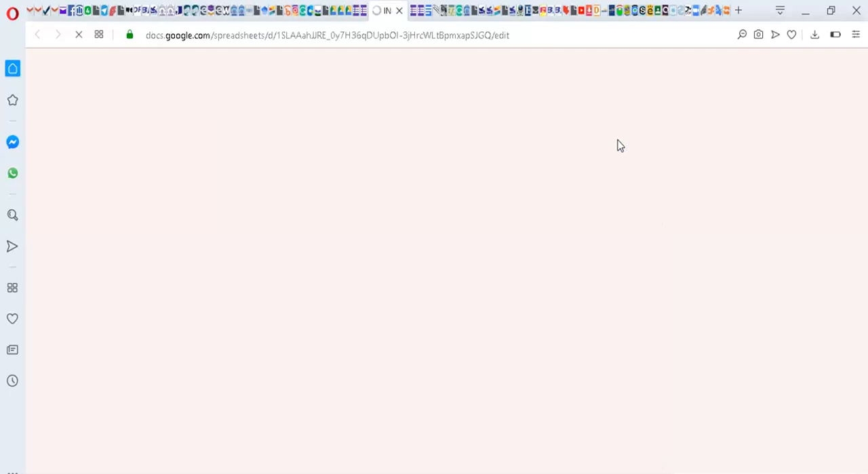